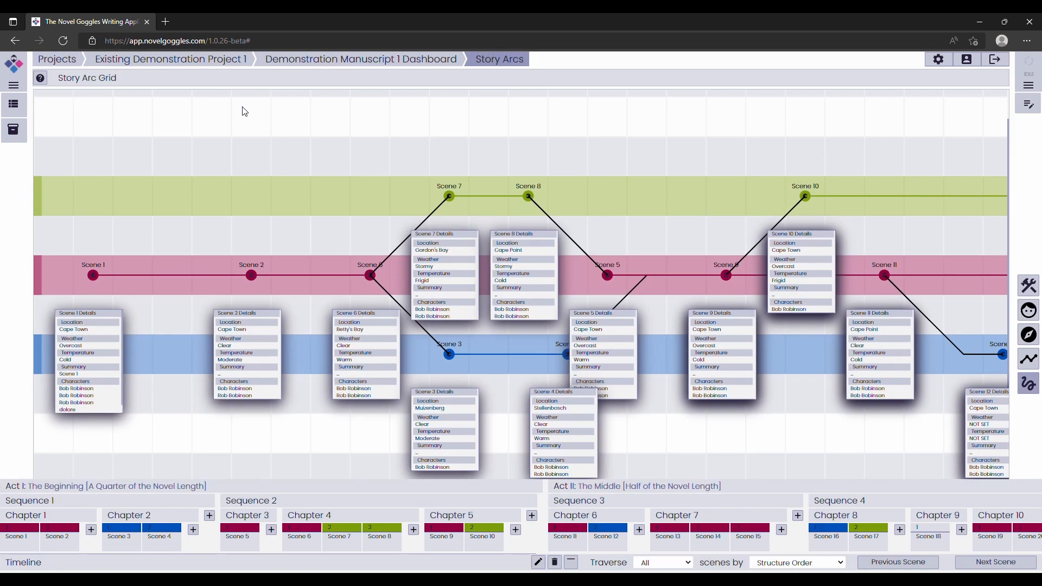
Examine the scenes and their connections across the story arc grid of Demonstration Manuscript 1.
drag(443, 131, 388, 124)
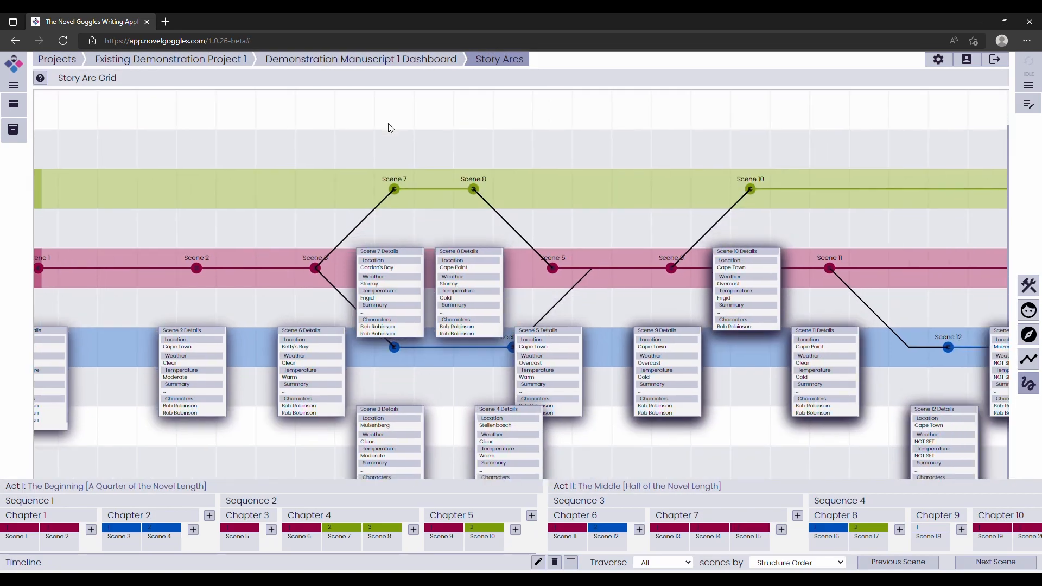
scroll(460, 160, down, 5)
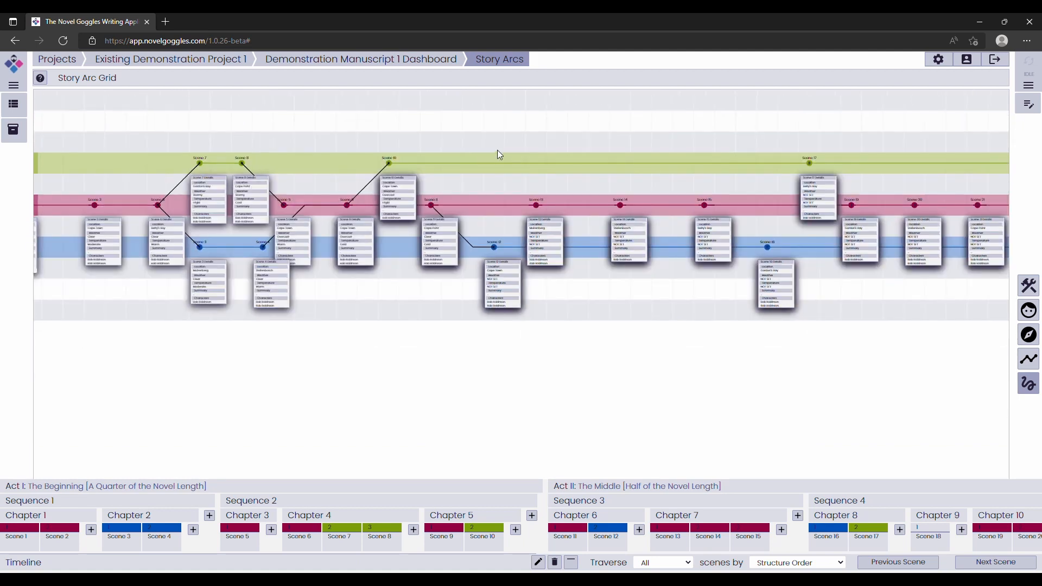
drag(620, 180, 409, 170)
drag(646, 186, 331, 184)
drag(777, 191, 514, 189)
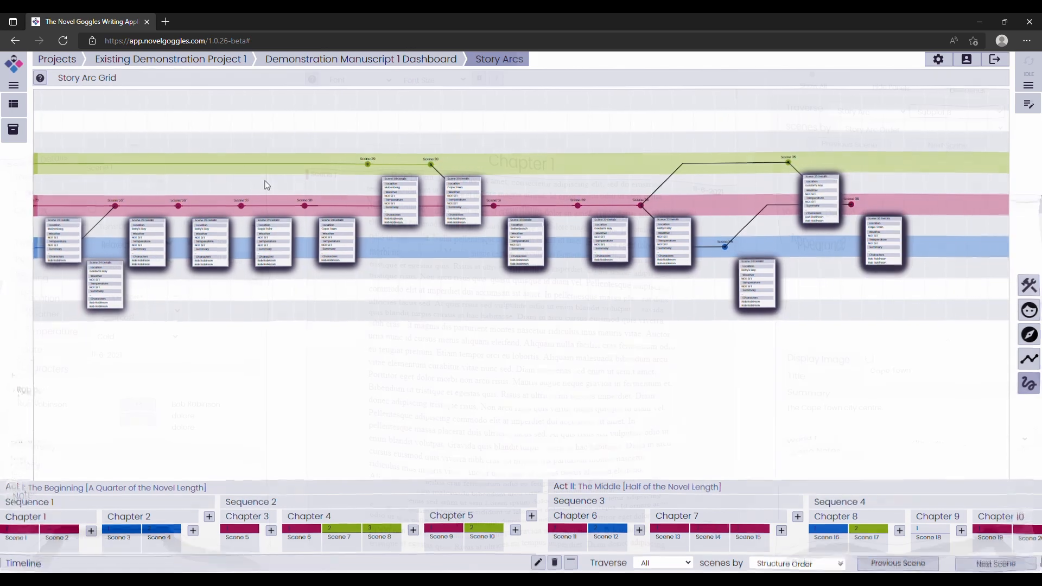
drag(265, 183, 456, 184)
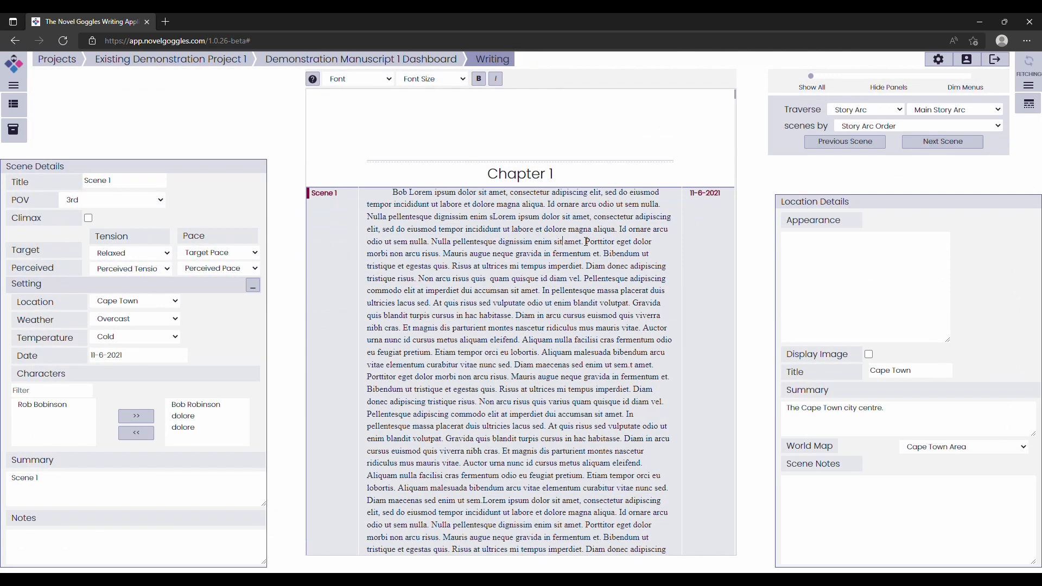
Traverse the manuscript text scene by scene along Main Story Arc in Story Arc Order, starting from Scene 1.
click(941, 142)
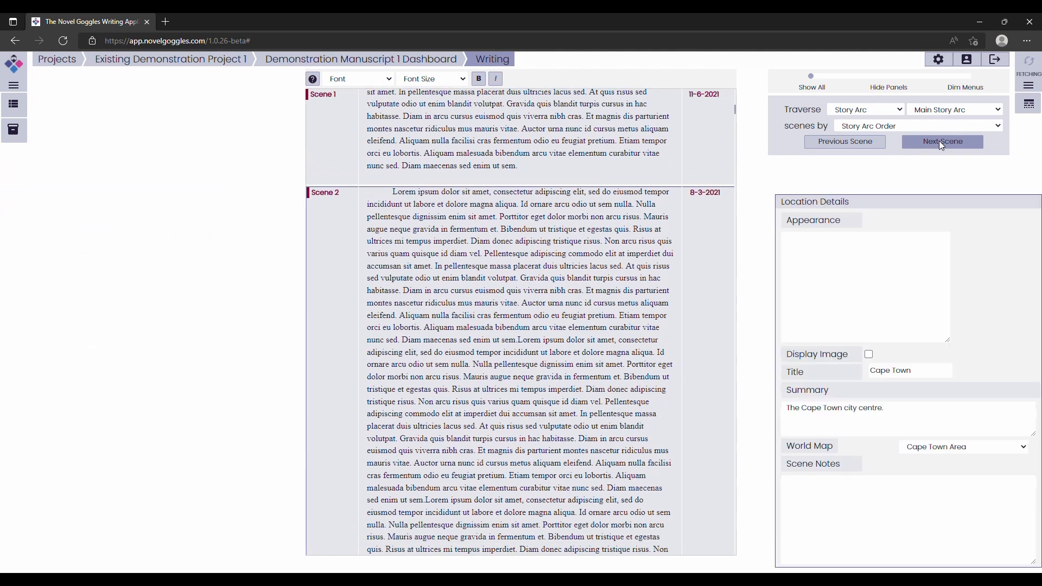
click(941, 143)
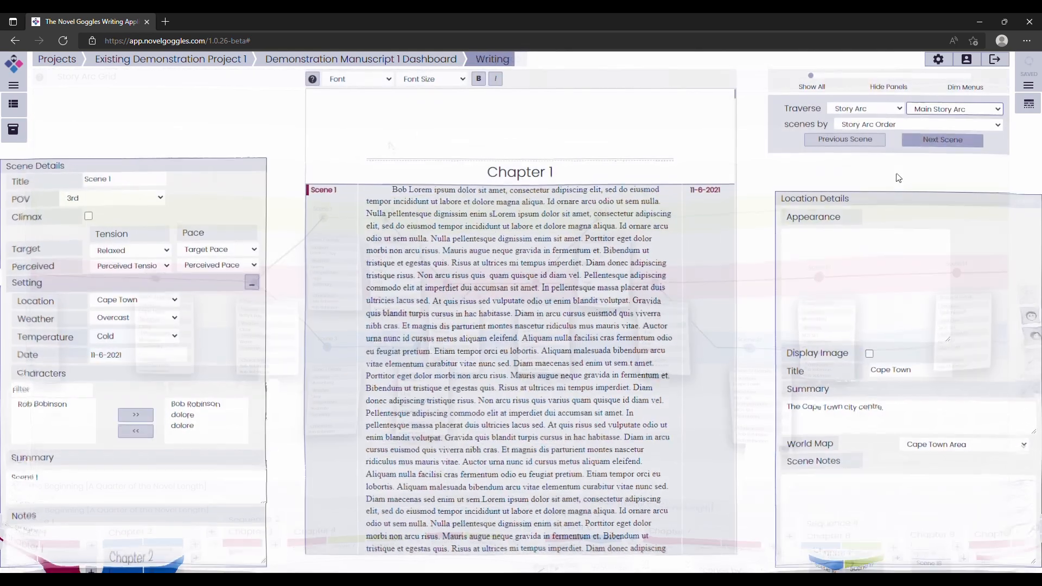
click(941, 141)
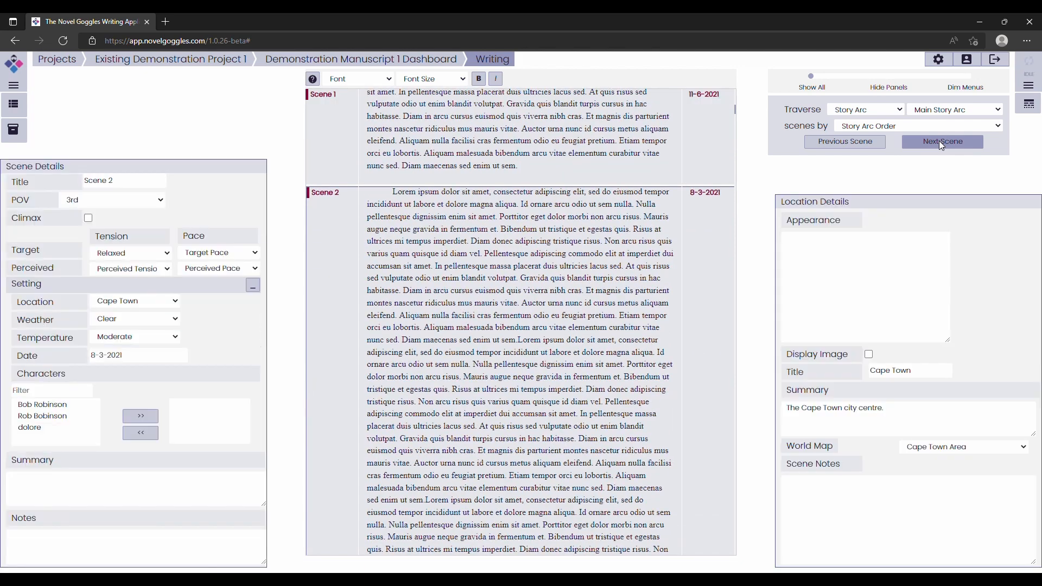
click(942, 142)
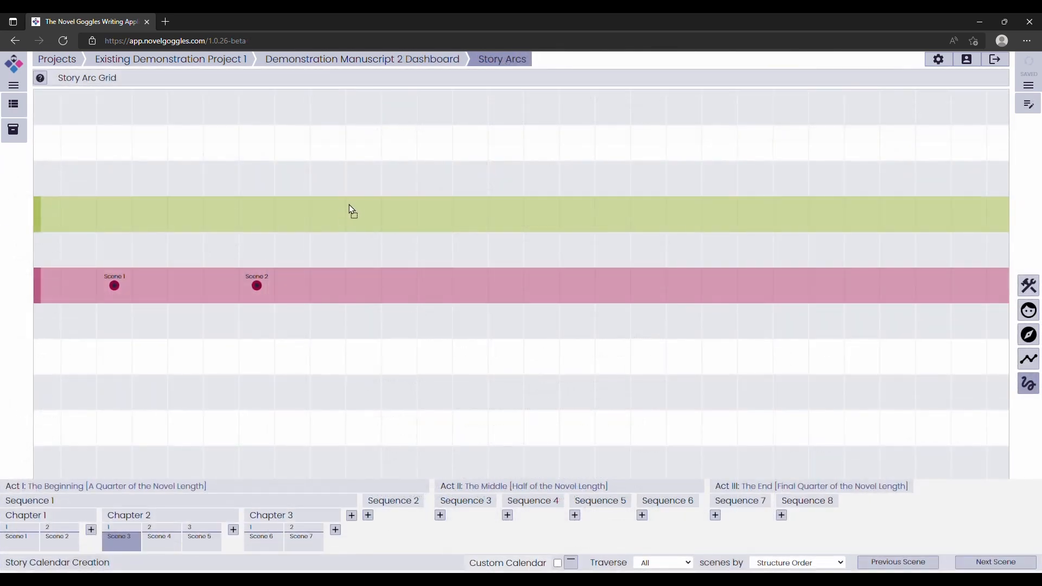
Place Scene 3 on the green story arc and Scene 4 in the empty row between the two arcs.
click(359, 214)
click(181, 536)
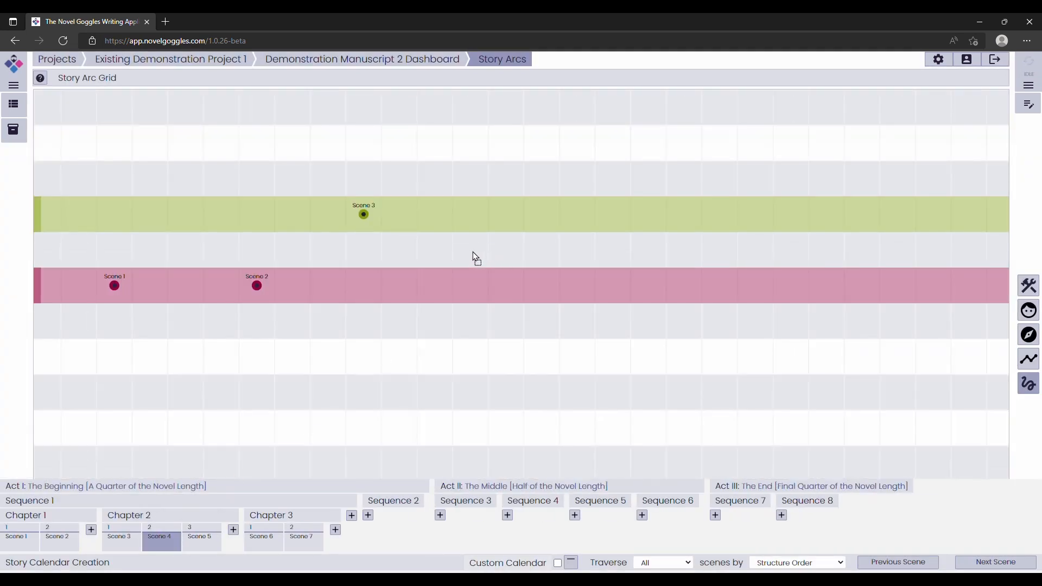
click(471, 249)
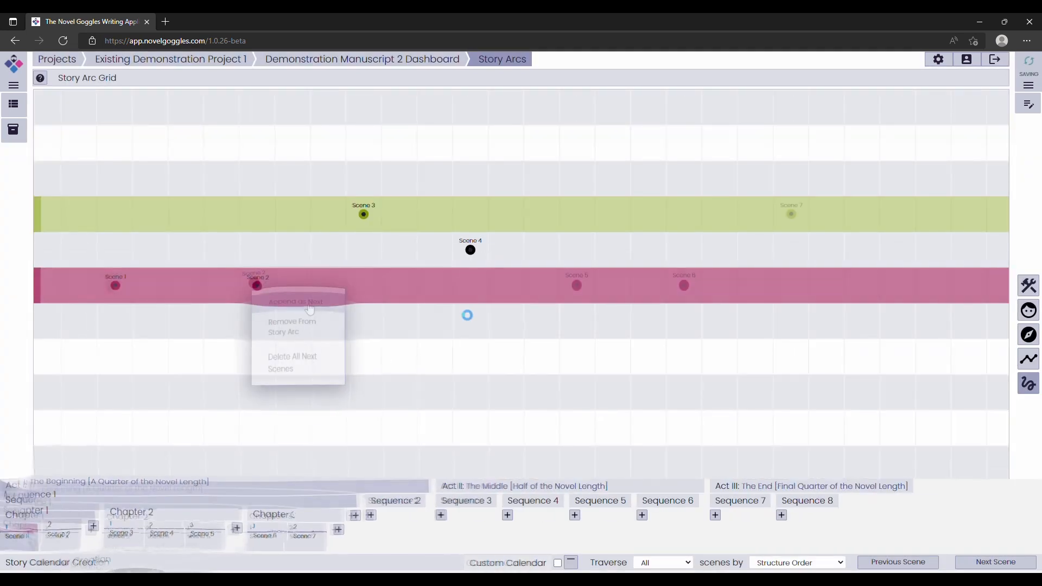
Append Scene 2 as the next scene after Scene 1, and Scenes 3, 5 and 4 as next scenes after Scene 2.
click(309, 307)
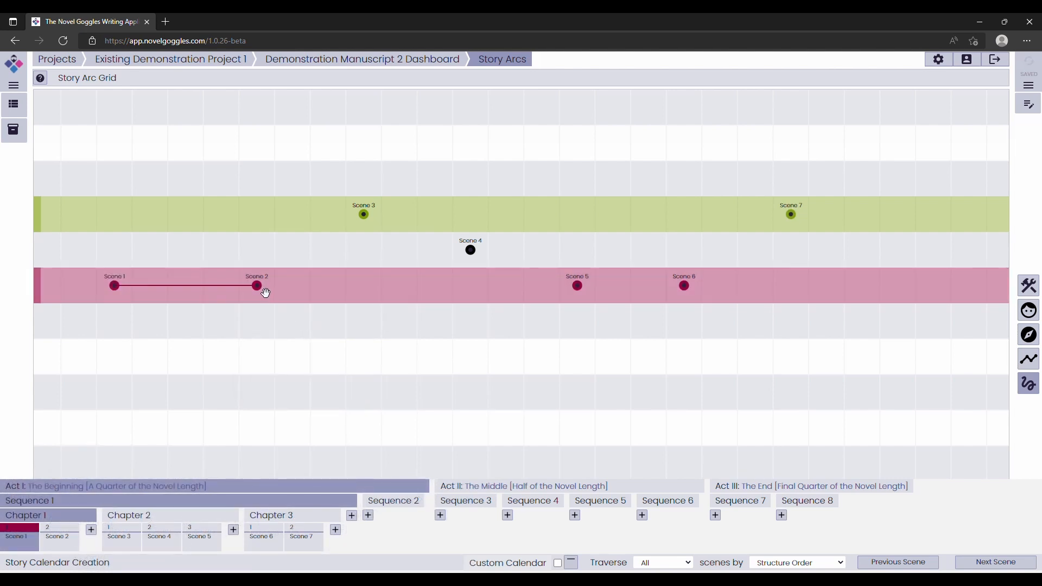
click(259, 287)
click(363, 214)
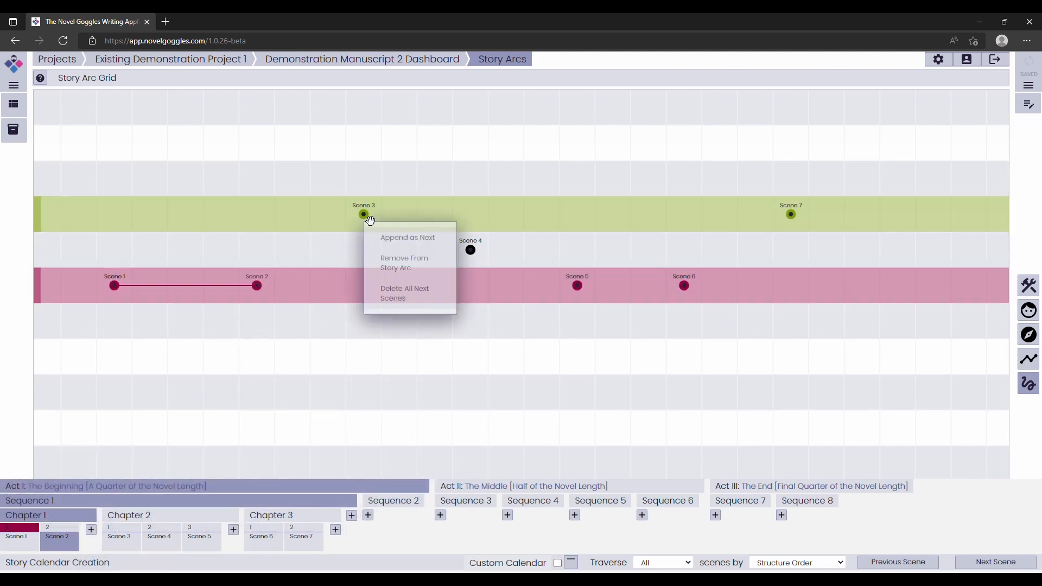
click(395, 238)
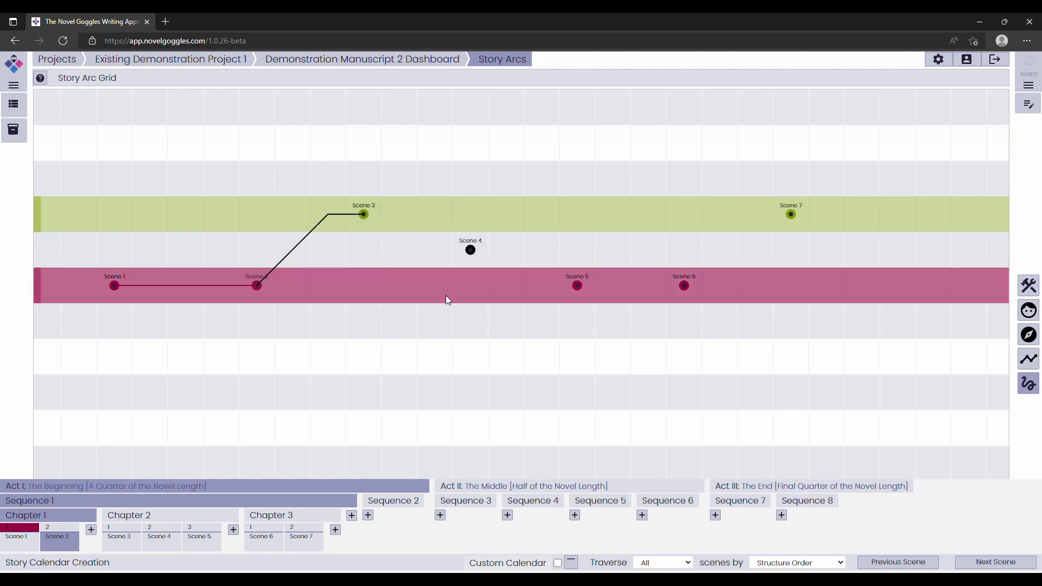
click(576, 285)
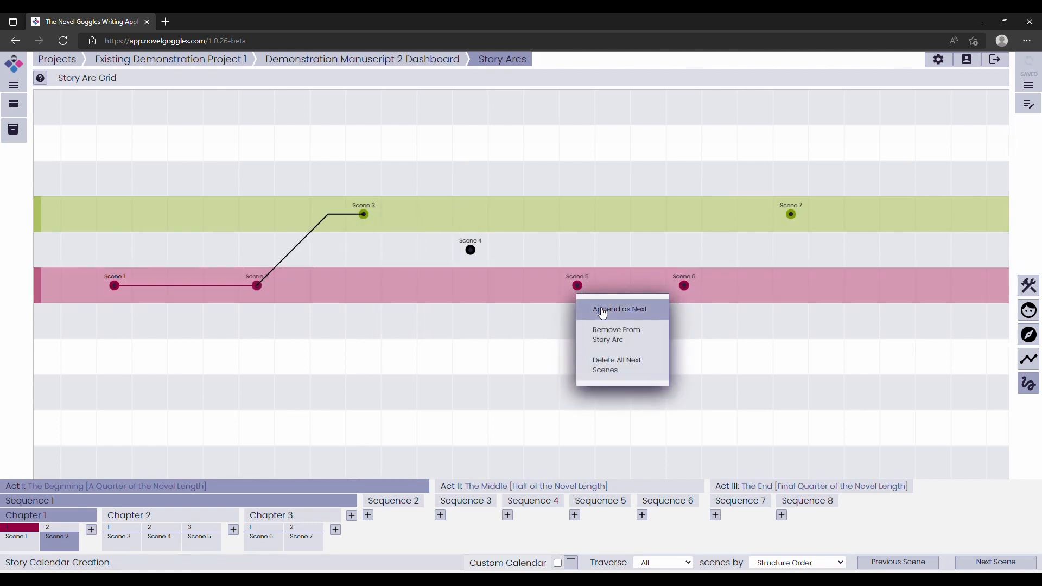
click(597, 307)
click(471, 252)
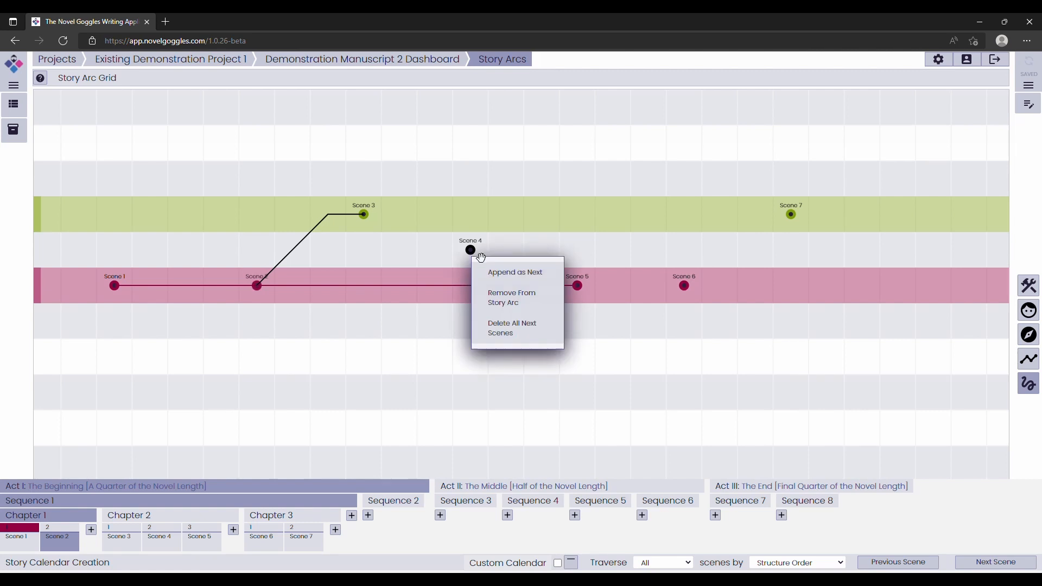
click(500, 270)
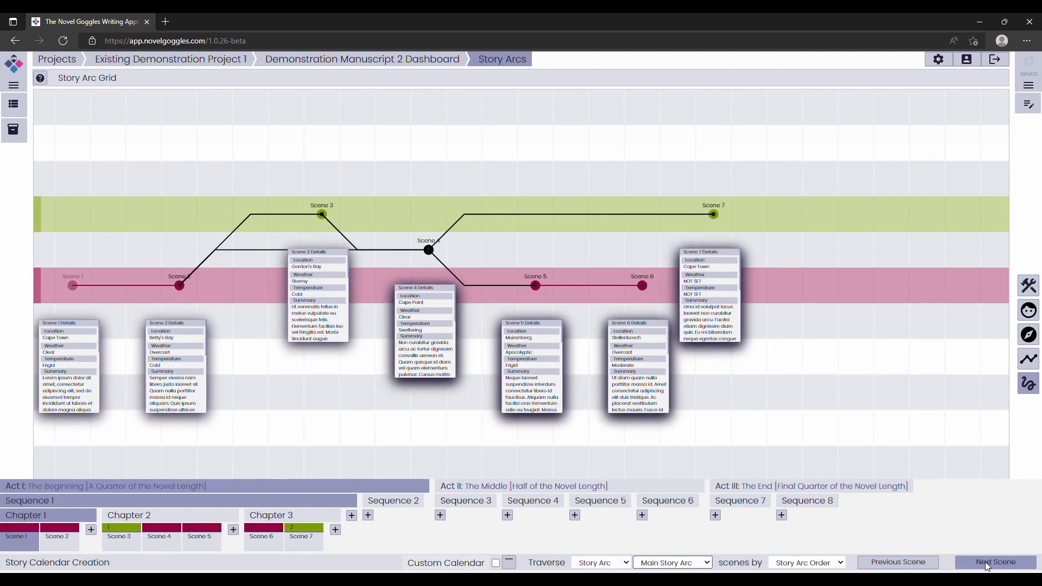
Traverse scenes in Story Arc Order, choosing Scene 4 as next on Subplot Arc and picking a next scene after Scene 6 on Subplot B.
click(982, 562)
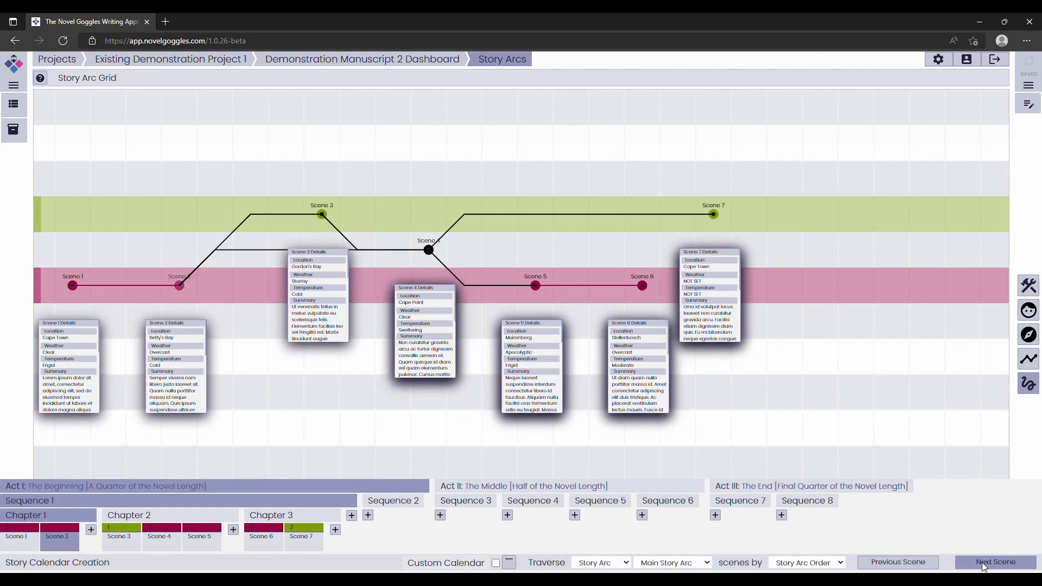
click(982, 562)
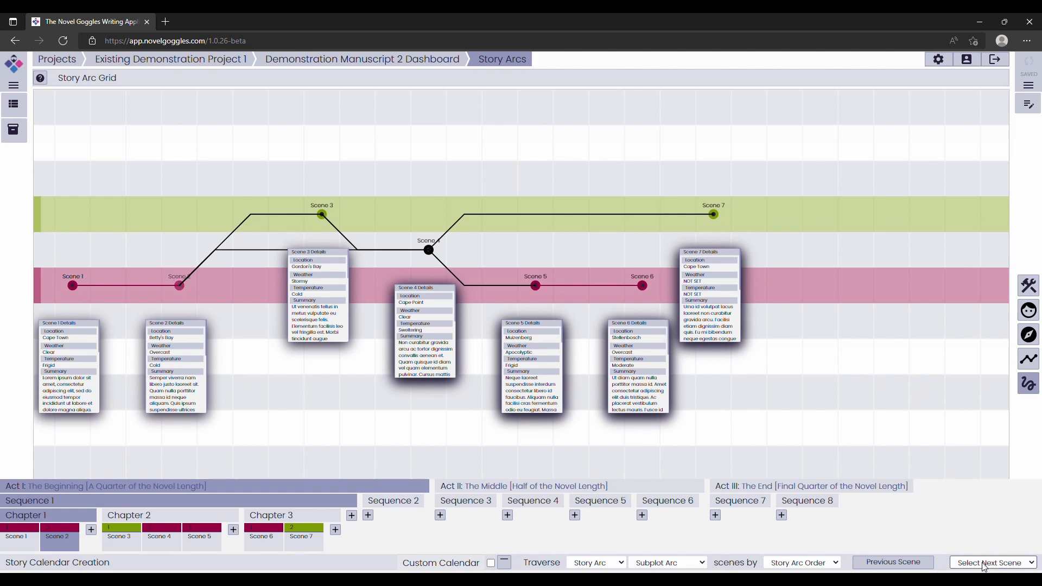
click(985, 564)
click(979, 547)
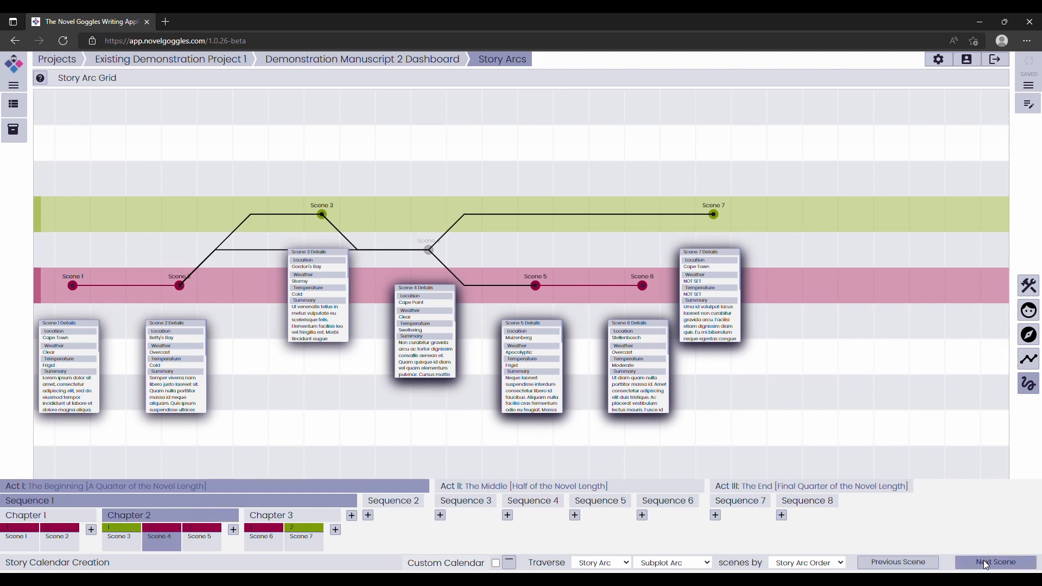
click(985, 563)
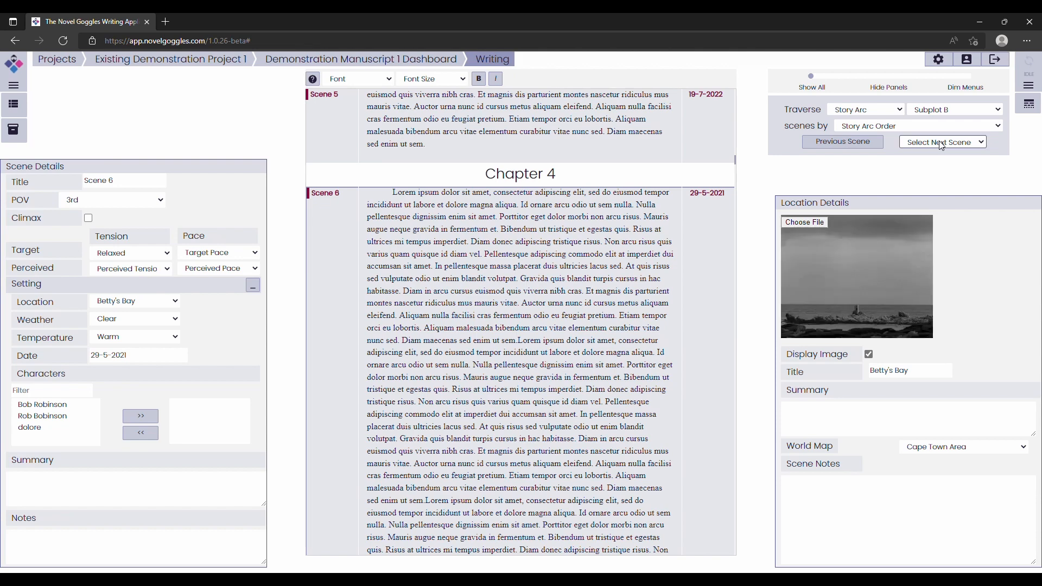
click(933, 172)
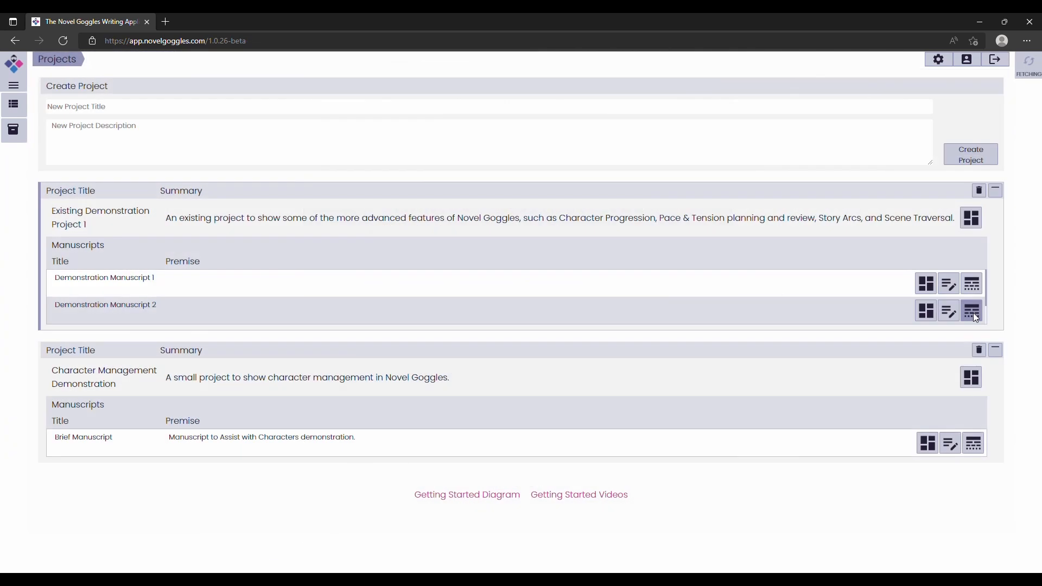
Open the story arc grid of Demonstration Manuscript 2 and create a green story arc titled Main Story Arc on row 6.
click(967, 314)
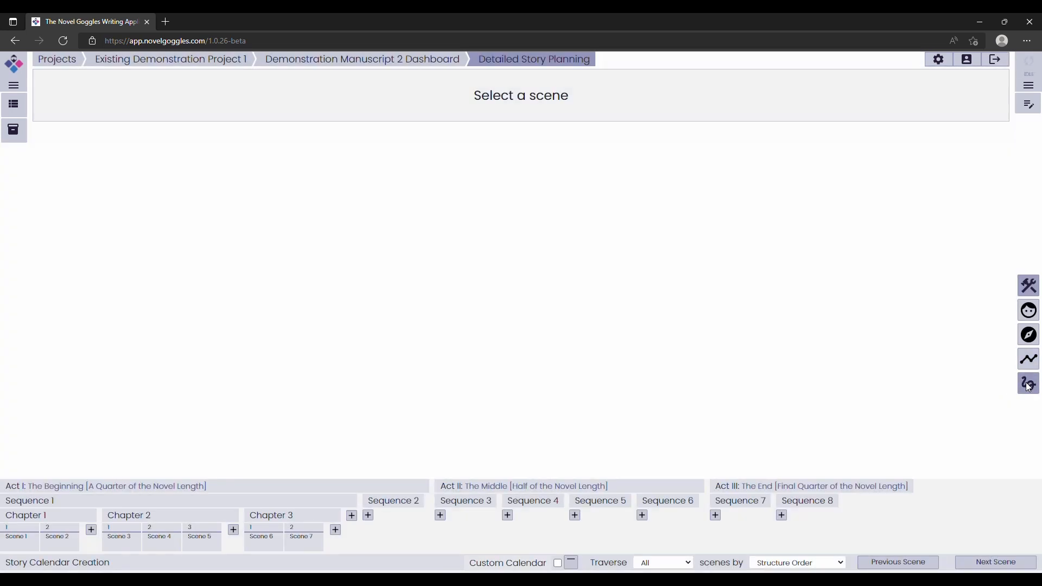
click(1028, 384)
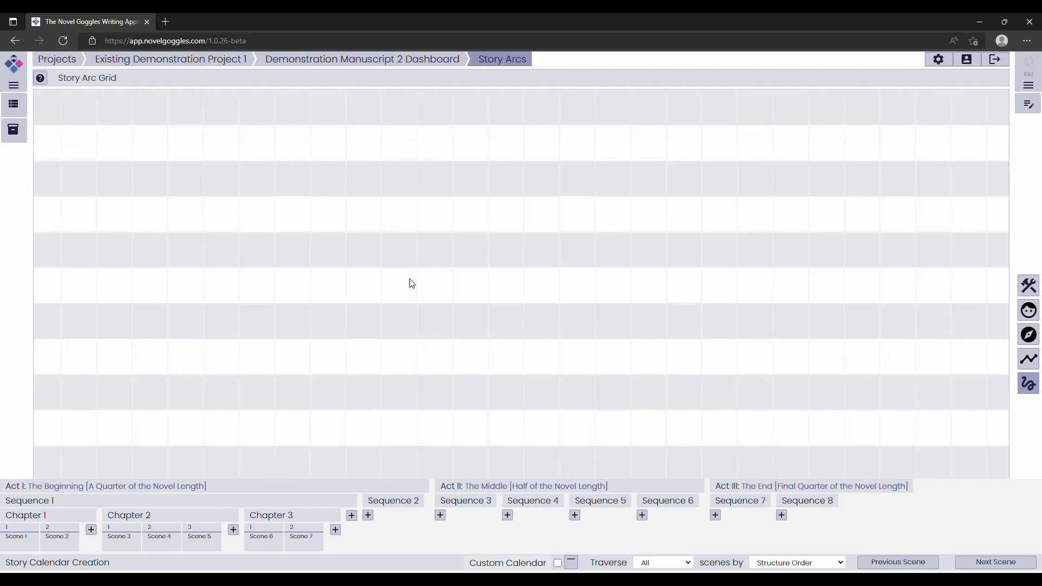
click(423, 285)
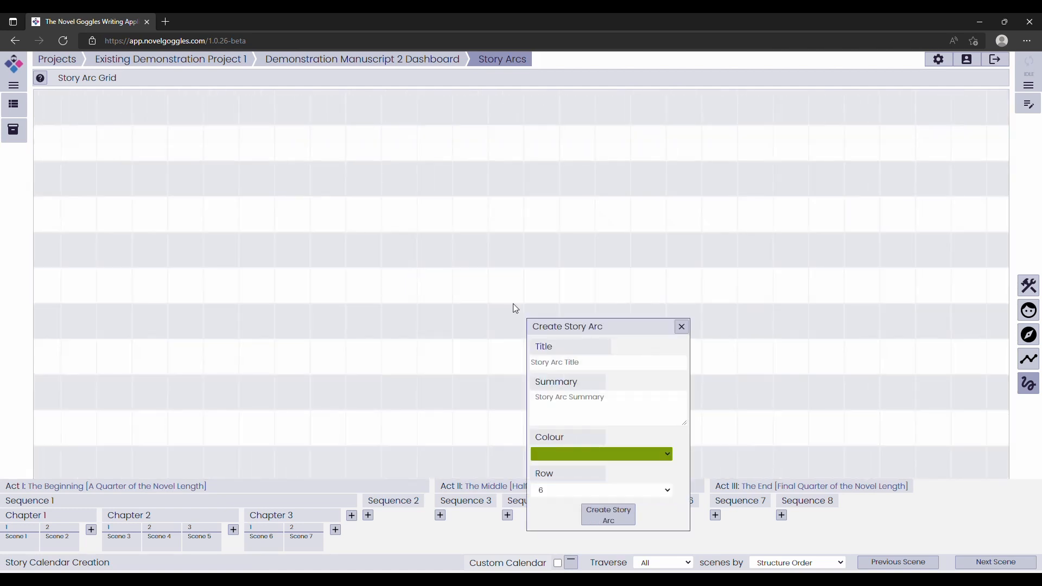
drag(552, 328, 499, 171)
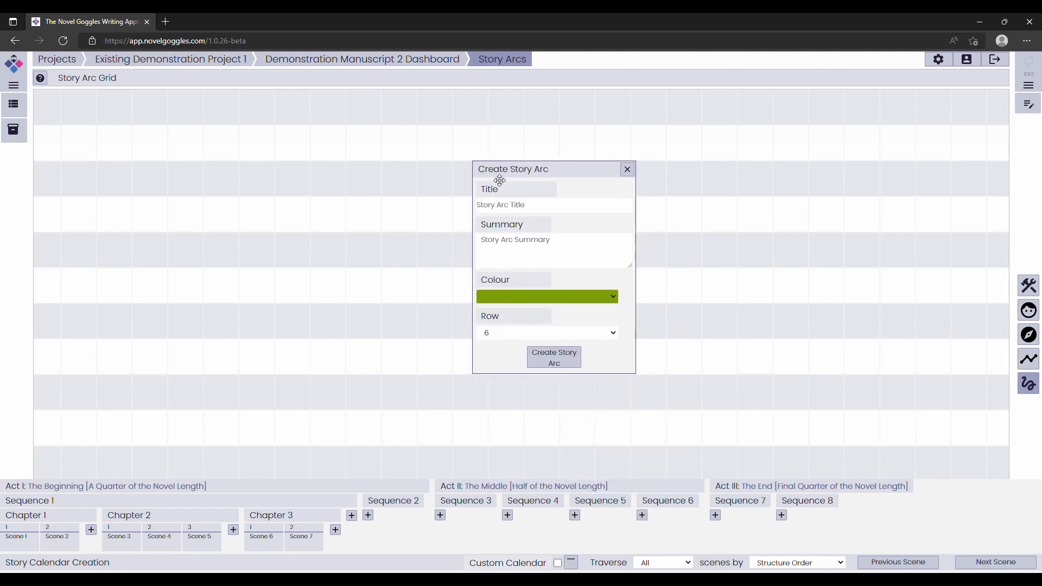
click(513, 209)
text(Main)
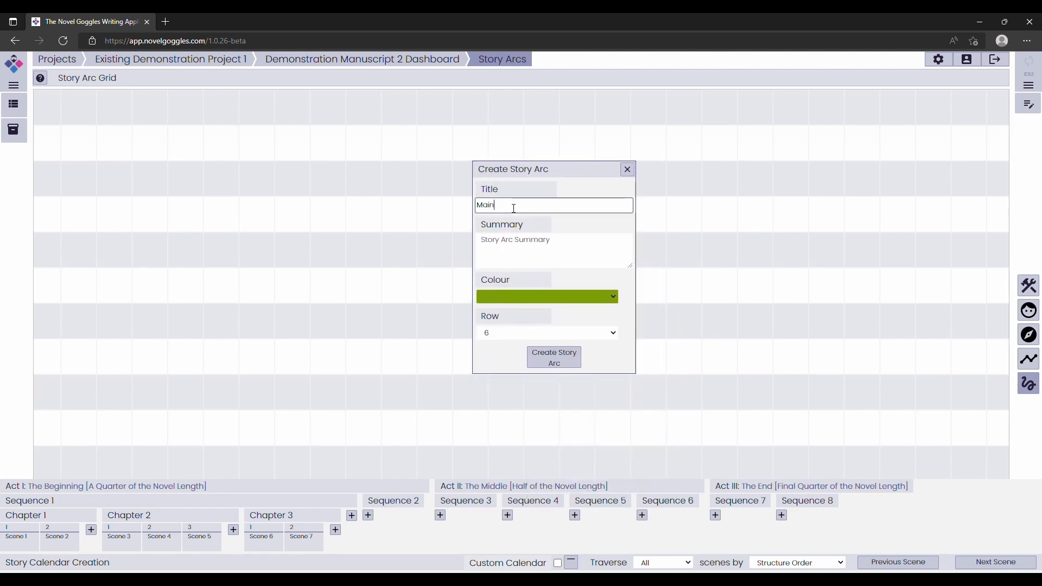
text( Story AR)
click(555, 356)
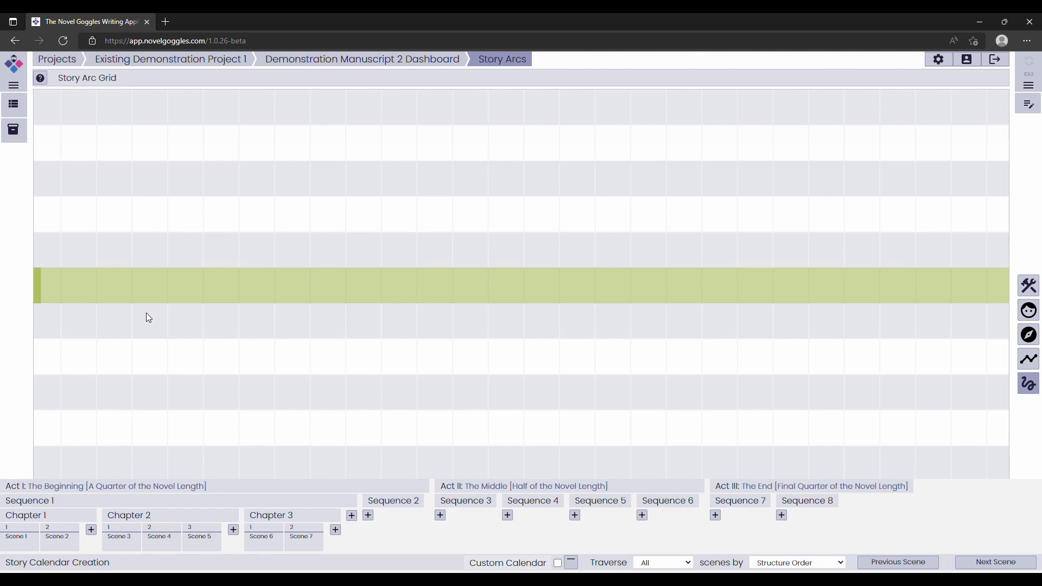
Change the colour of Main Story Arc to crimson in its story arc details.
click(39, 288)
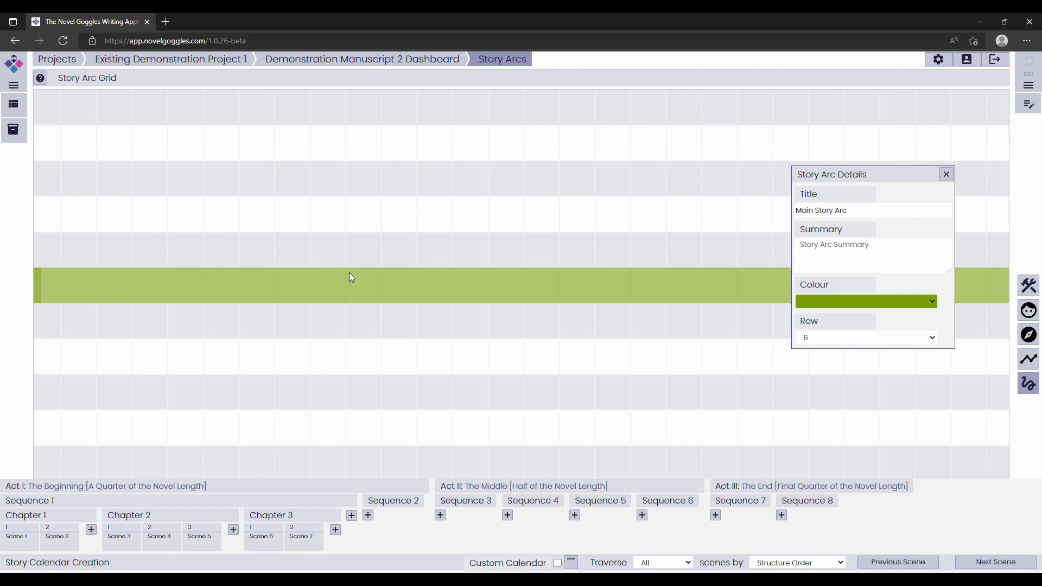
drag(841, 179, 790, 299)
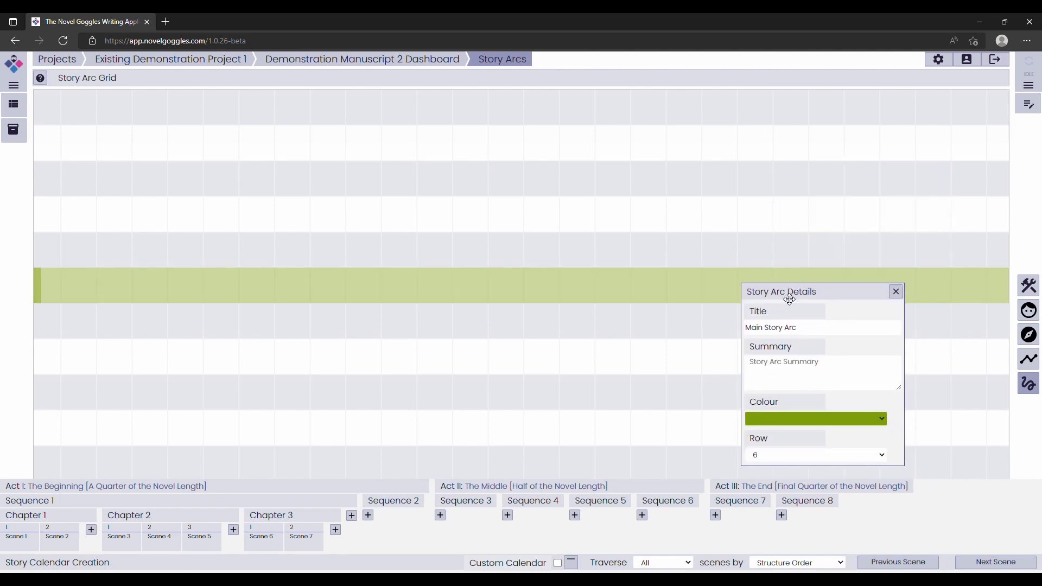
click(794, 421)
click(798, 459)
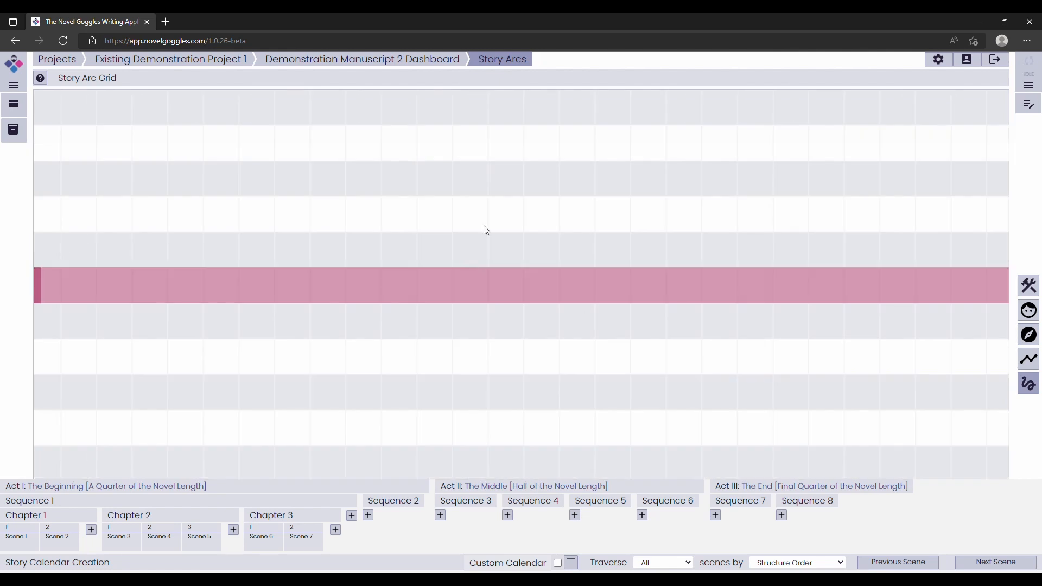
Create a green story arc titled Subplot Arc and place it on row 4.
click(469, 218)
click(594, 365)
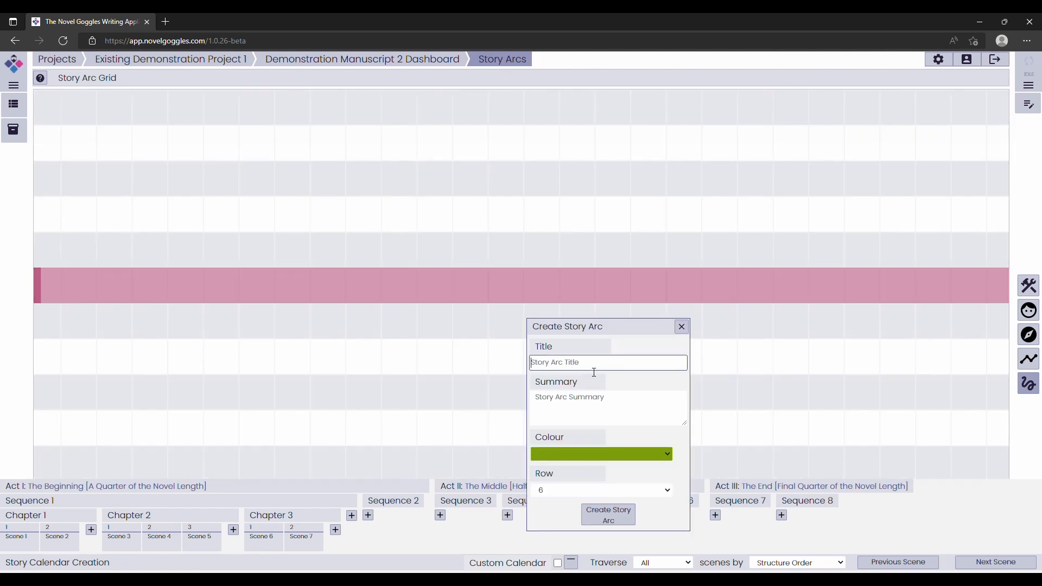
text(Subplot Arc)
click(611, 512)
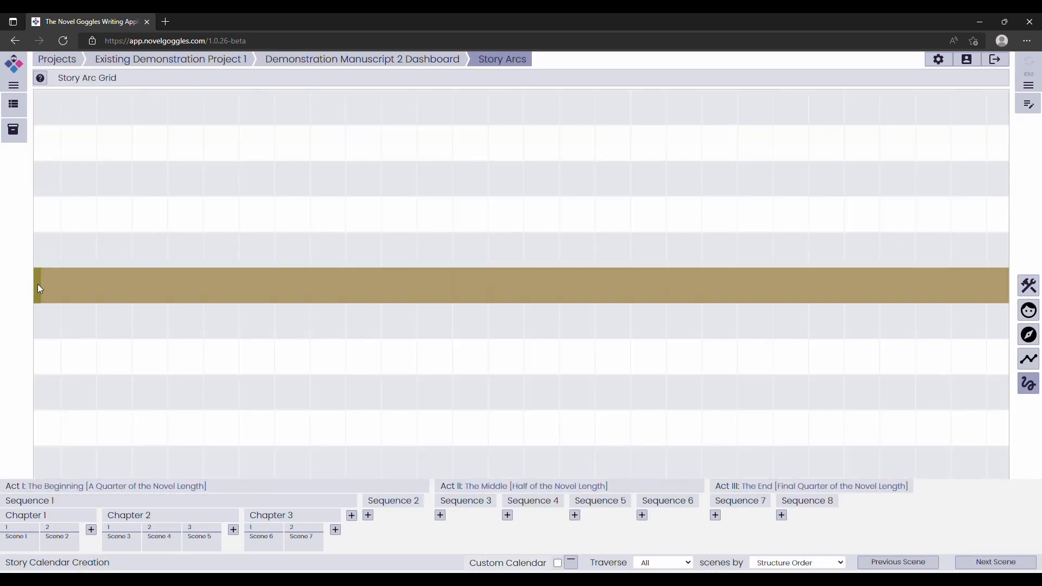
click(39, 285)
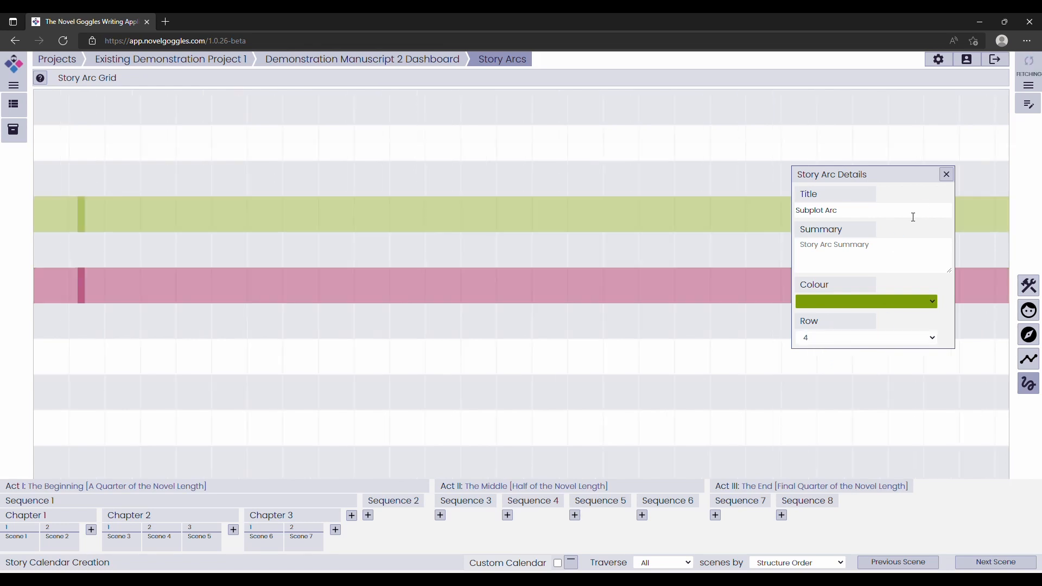
click(946, 174)
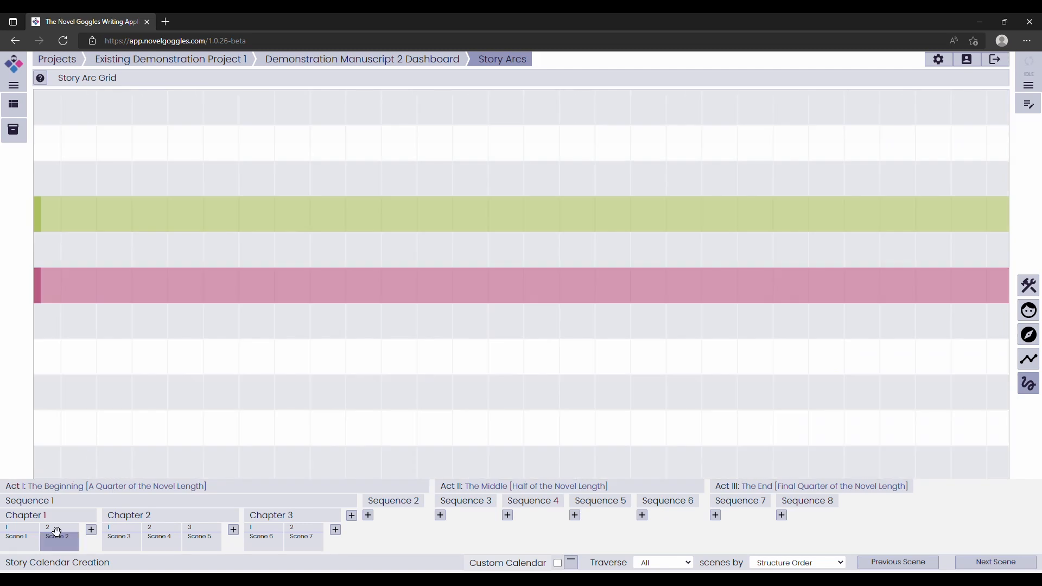
Place Scene 1 and Scene 2 from Chapter 1 on Main Story Arc, with Scene 2 a few columns after Scene 1.
click(27, 538)
click(123, 287)
click(61, 540)
drag(234, 341, 275, 358)
drag(273, 288, 269, 295)
Place Chapter 2's Scene 3 on Subplot Arc and Scene 4 on the free row between the two story arcs.
click(121, 540)
drag(228, 422, 362, 214)
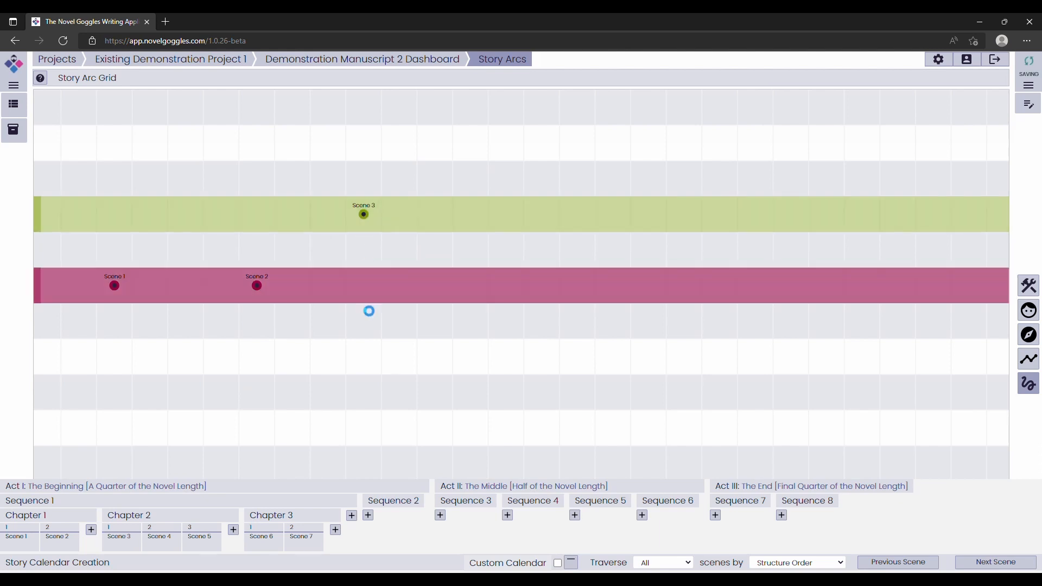
click(181, 537)
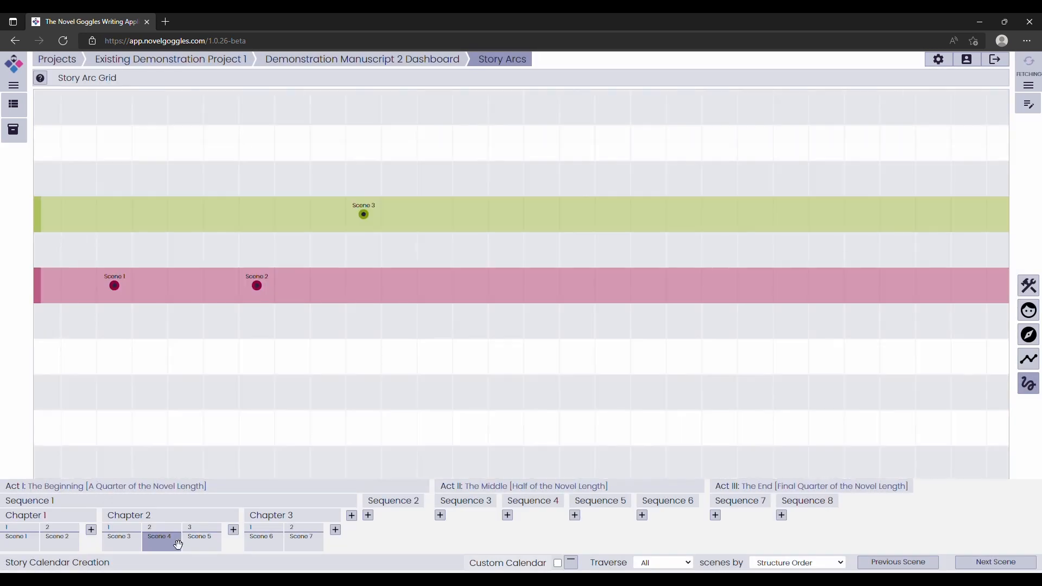
drag(174, 540, 470, 250)
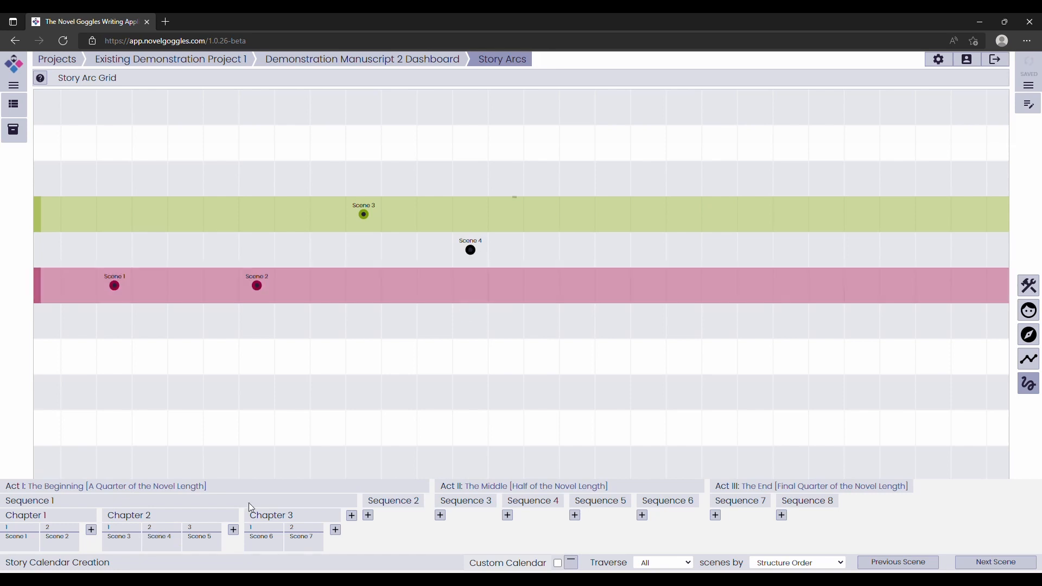
Place Chapter 2's Scene 5 and Chapter 3's Scene 6 on Main Story Arc, and Scene 7 on Subplot Arc.
drag(469, 381, 577, 285)
drag(277, 543, 684, 285)
drag(330, 535, 789, 215)
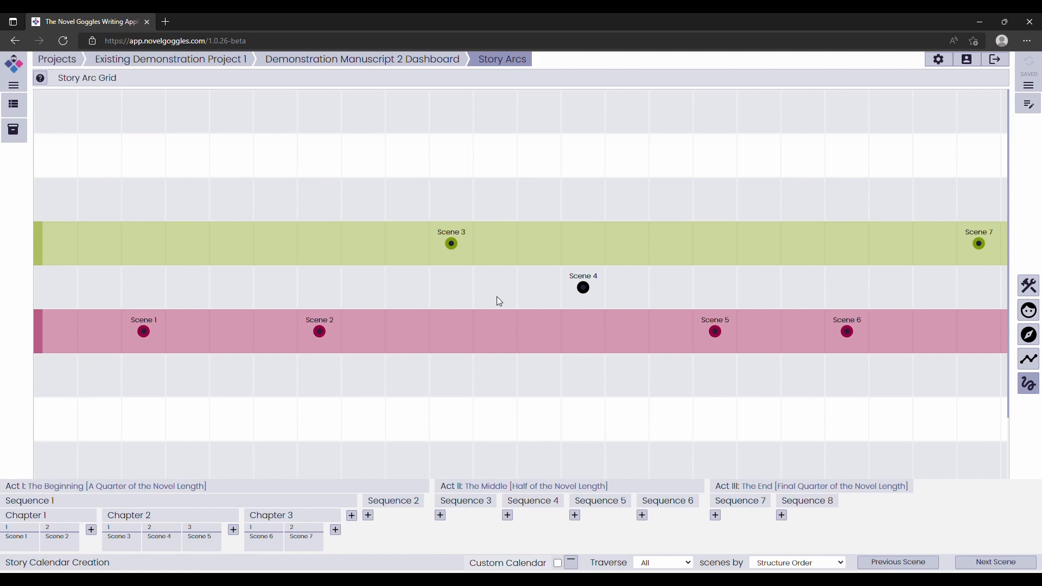
scroll(380, 335, down, 2)
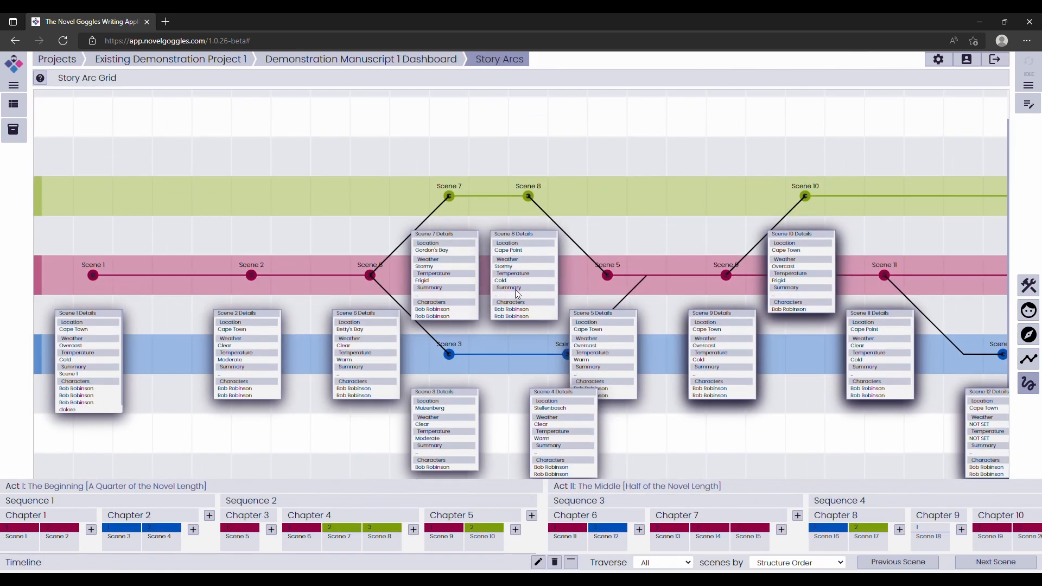
Examine the linked scenes and scene details along the three story arcs of Demonstration Manuscript 1's grid.
scroll(440, 138, down, 2)
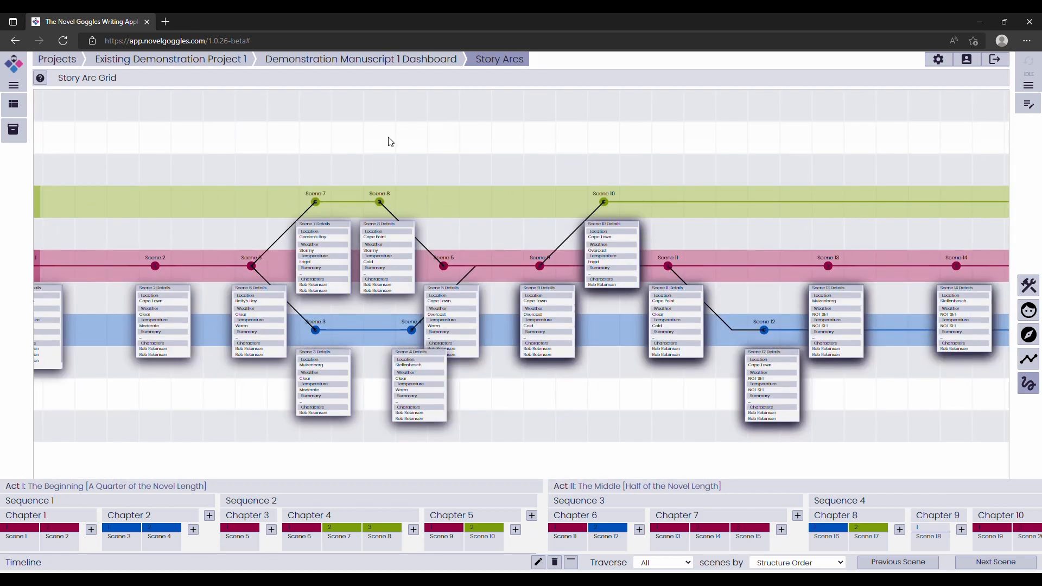
scroll(452, 148, down, 2)
drag(610, 176, 408, 170)
drag(705, 186, 366, 184)
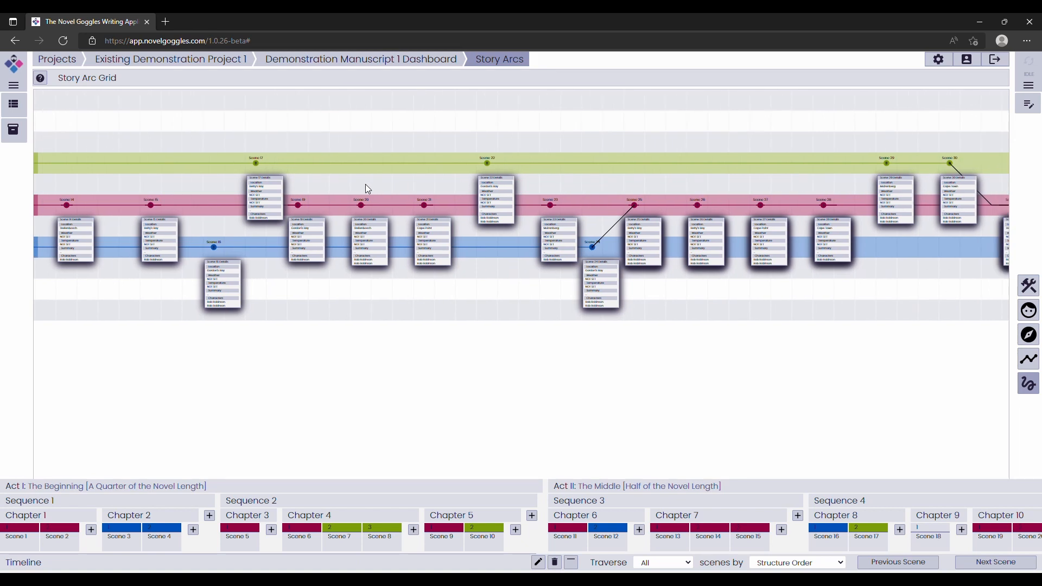
drag(623, 184, 330, 184)
drag(752, 195, 565, 195)
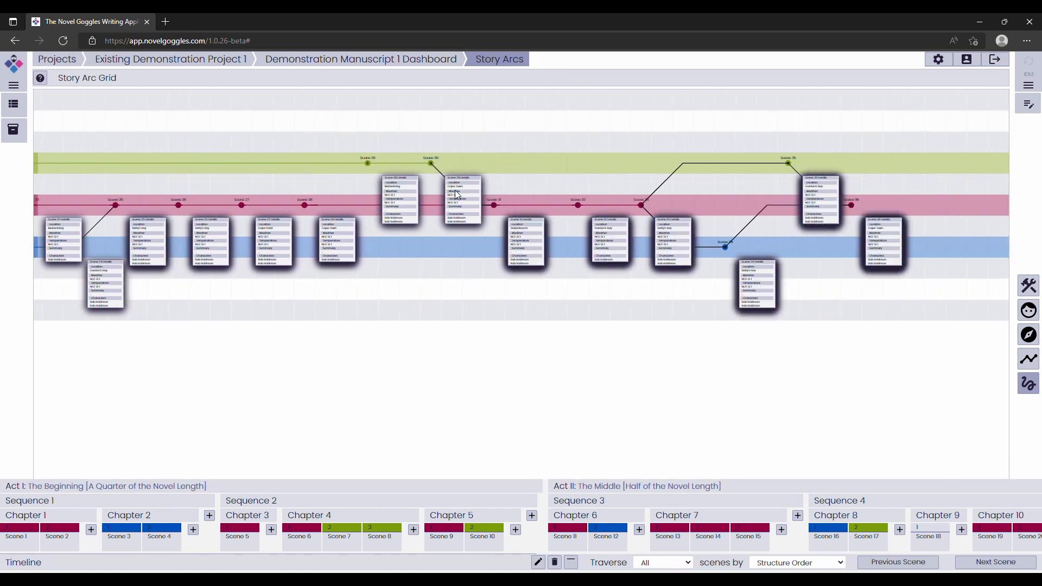
drag(234, 182, 679, 187)
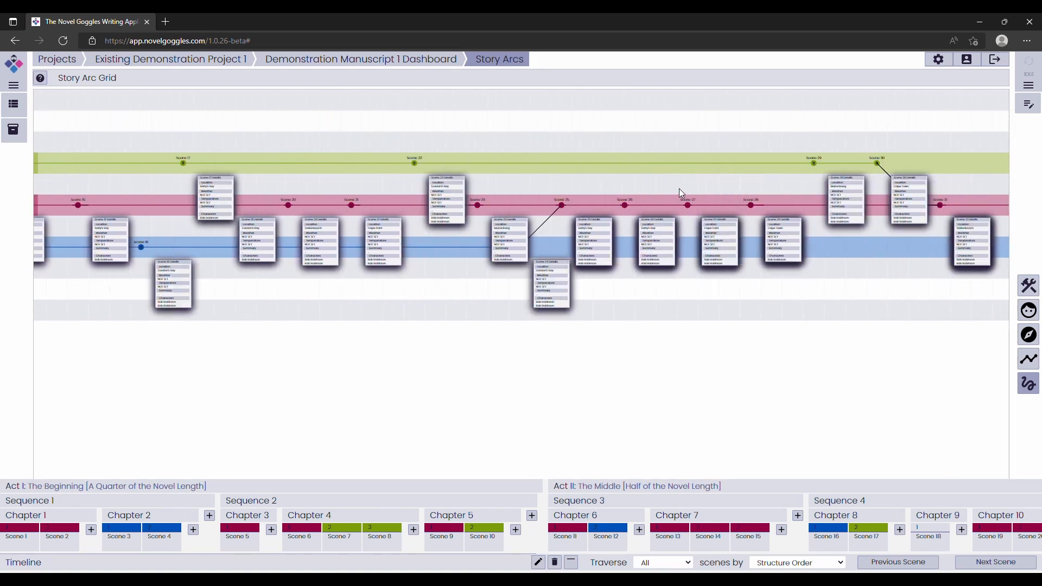
drag(351, 188, 697, 190)
drag(313, 184, 563, 191)
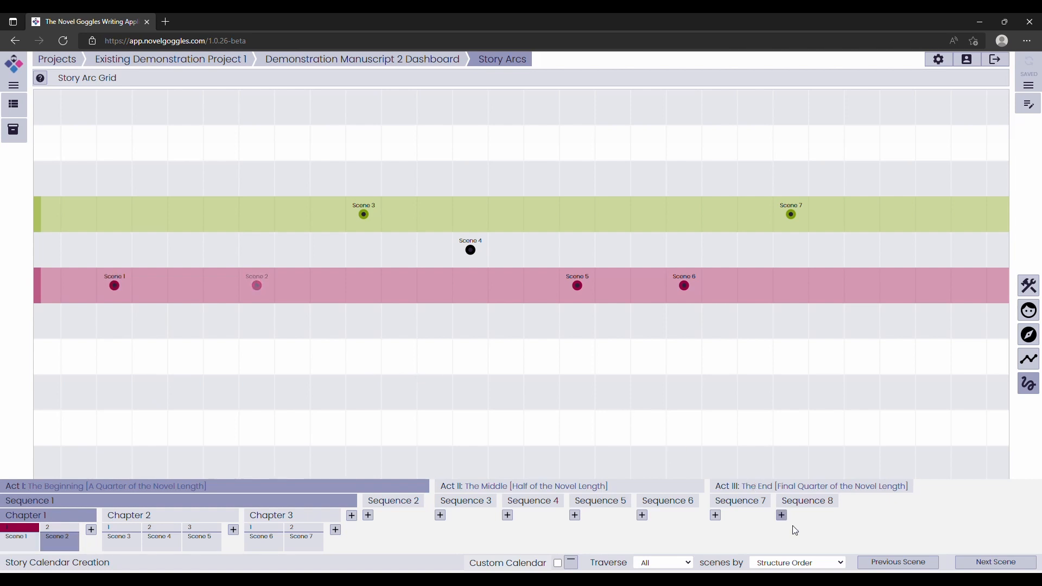
Append Scene 2 as the next scene after Scene 1 on the story arc grid.
click(889, 566)
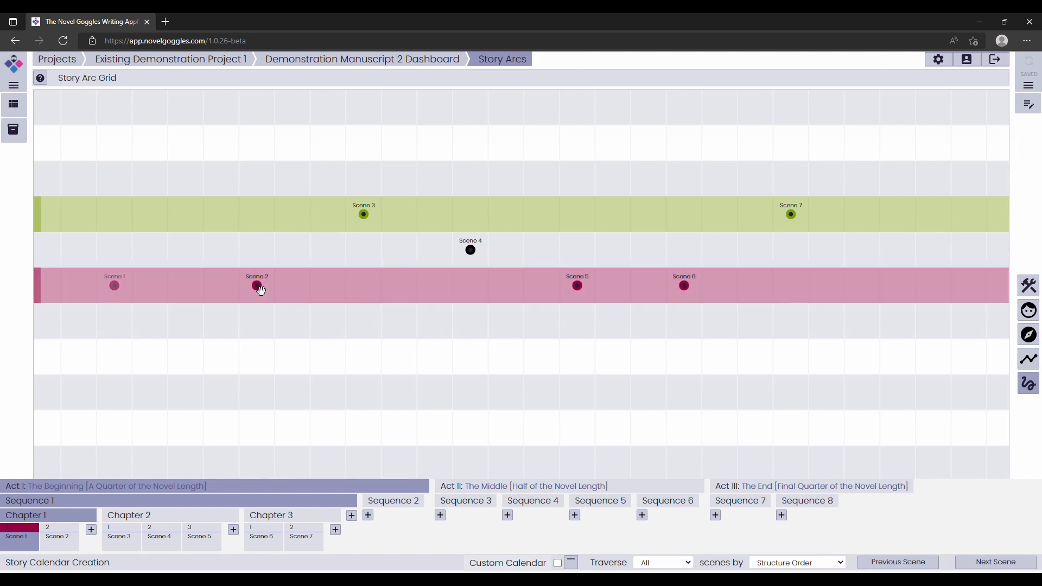
right_click(257, 285)
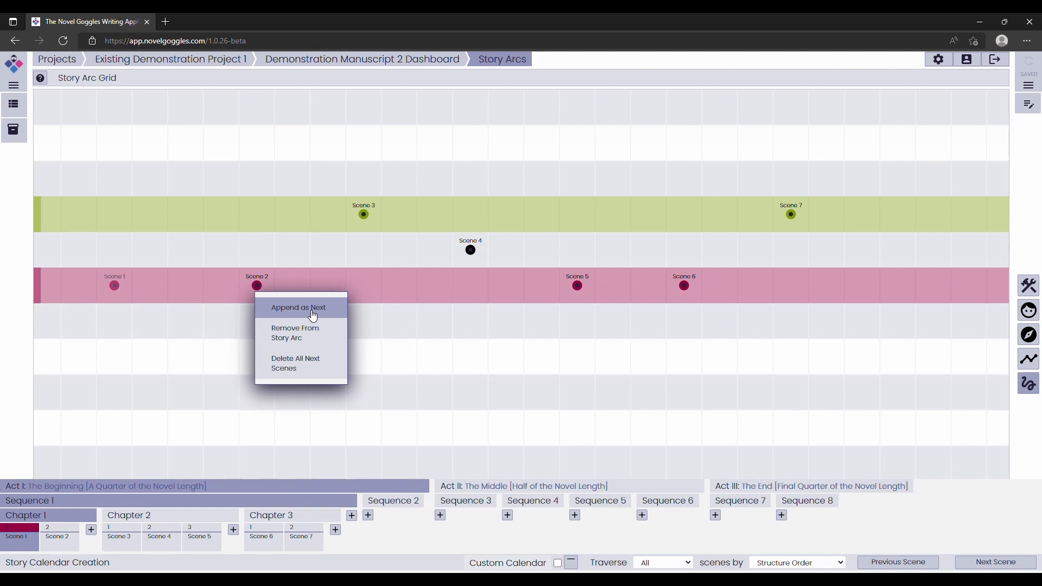
click(313, 316)
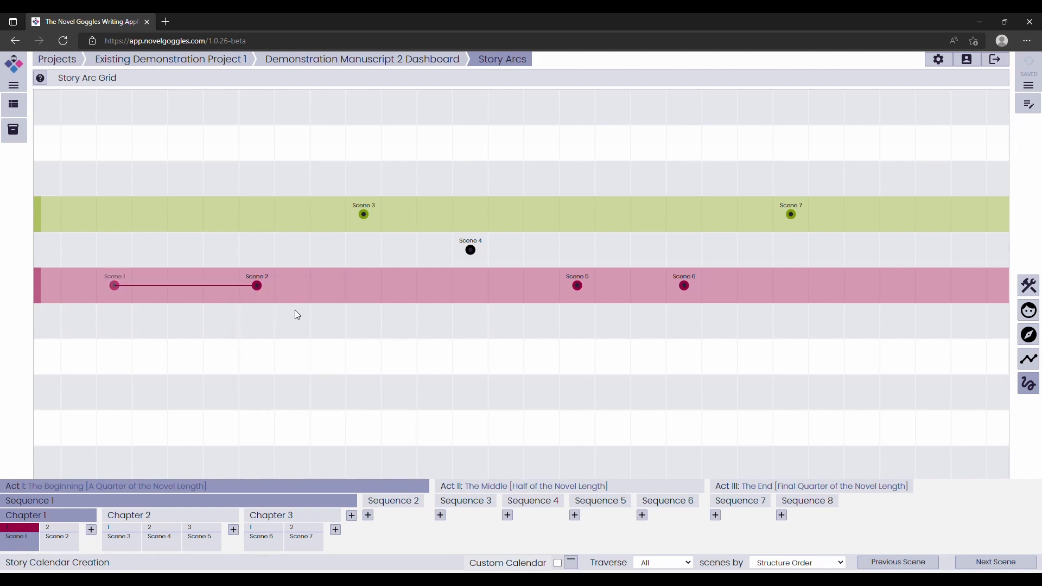
Append Scene 3, Scene 5 and Scene 4 as next scenes of Scene 2.
click(259, 287)
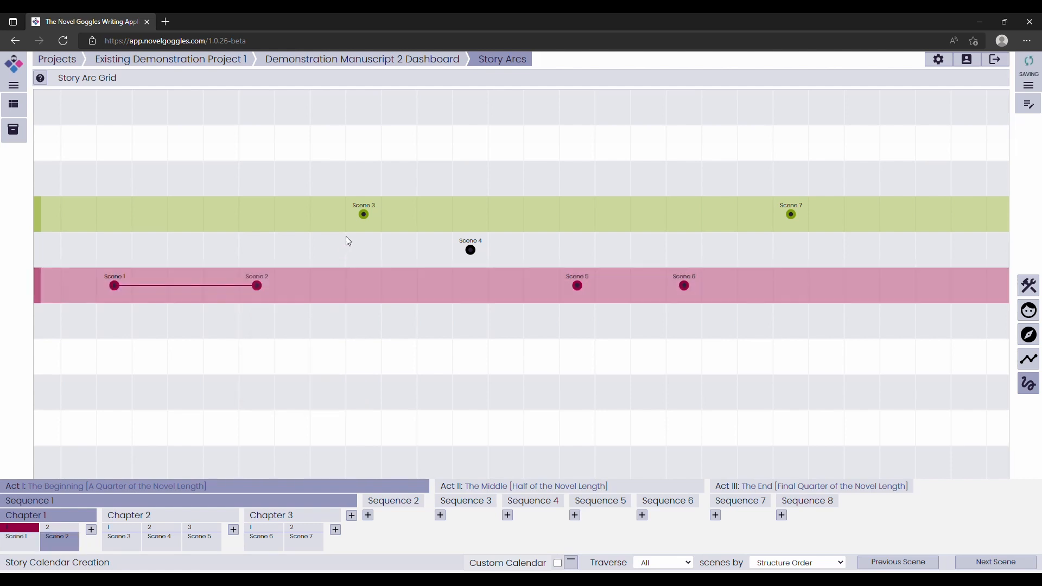
click(363, 214)
click(390, 237)
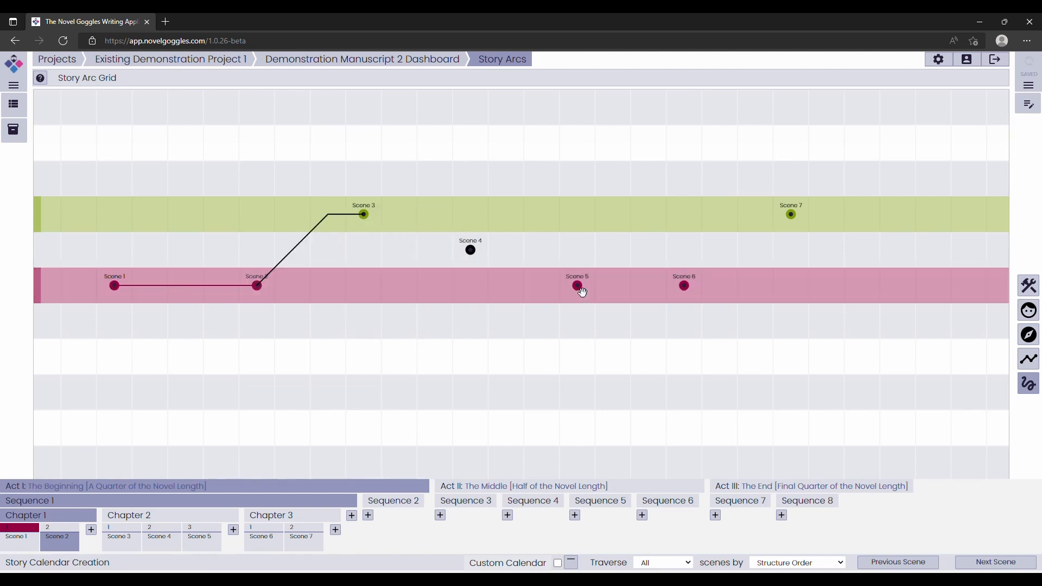
click(578, 286)
click(601, 310)
click(471, 250)
click(500, 272)
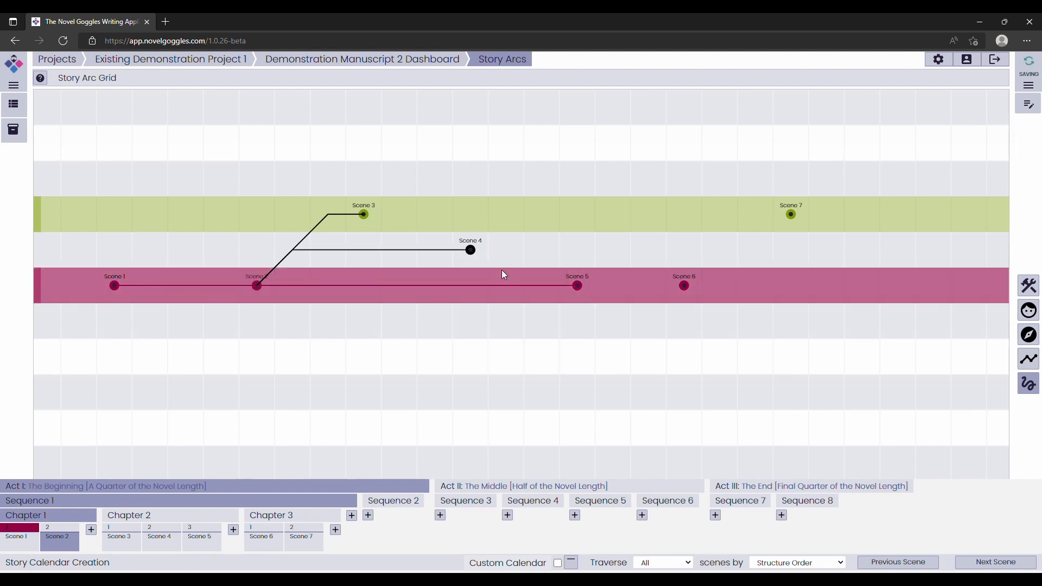
Append Scene 6 as the next scene of Scene 5, and Scene 7 as the next scene of Scene 4.
click(684, 286)
click(705, 309)
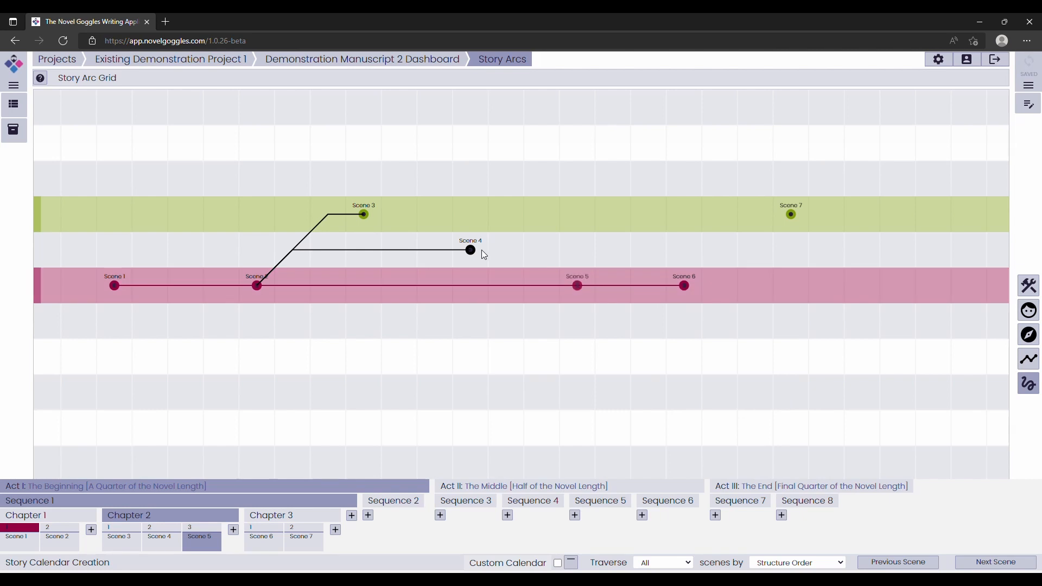
click(791, 215)
click(813, 238)
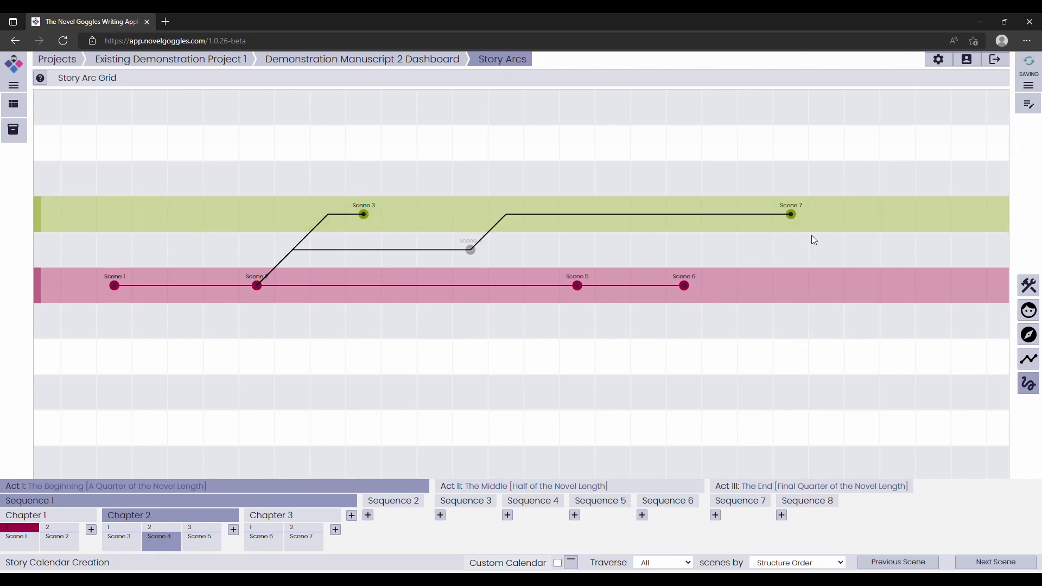
Append Scene 7 as the next scene of Scene 3 along Subplot Arc.
click(363, 214)
click(788, 215)
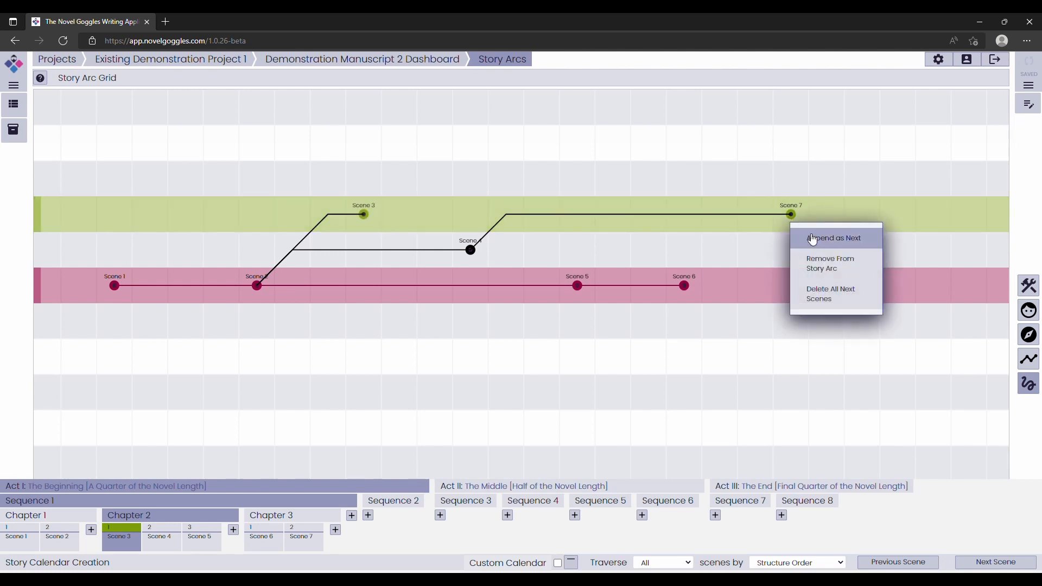
click(813, 238)
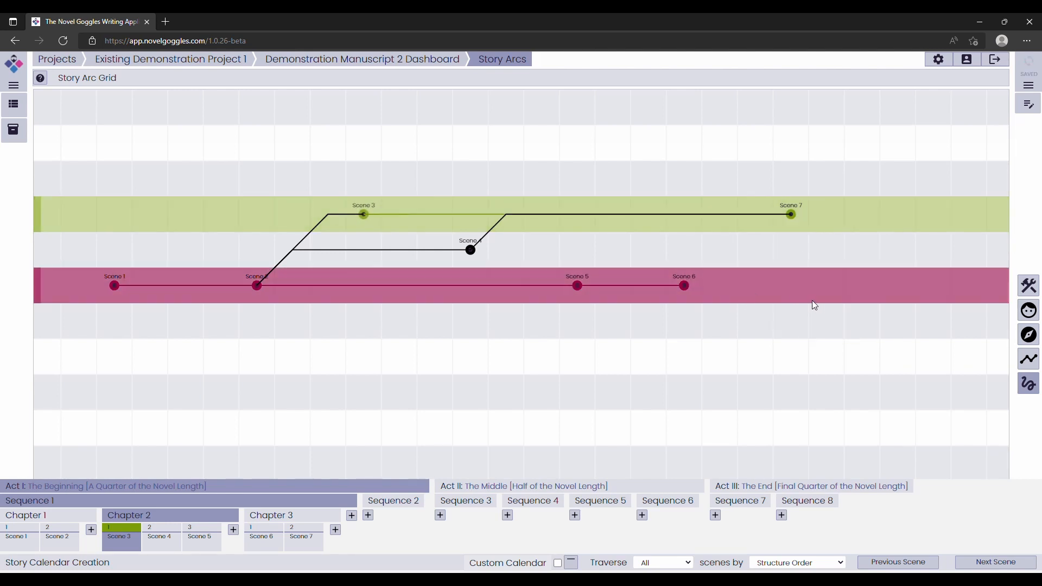
Append Scene 5 as a next scene of Scene 4, leading back to Main Story Arc.
click(471, 249)
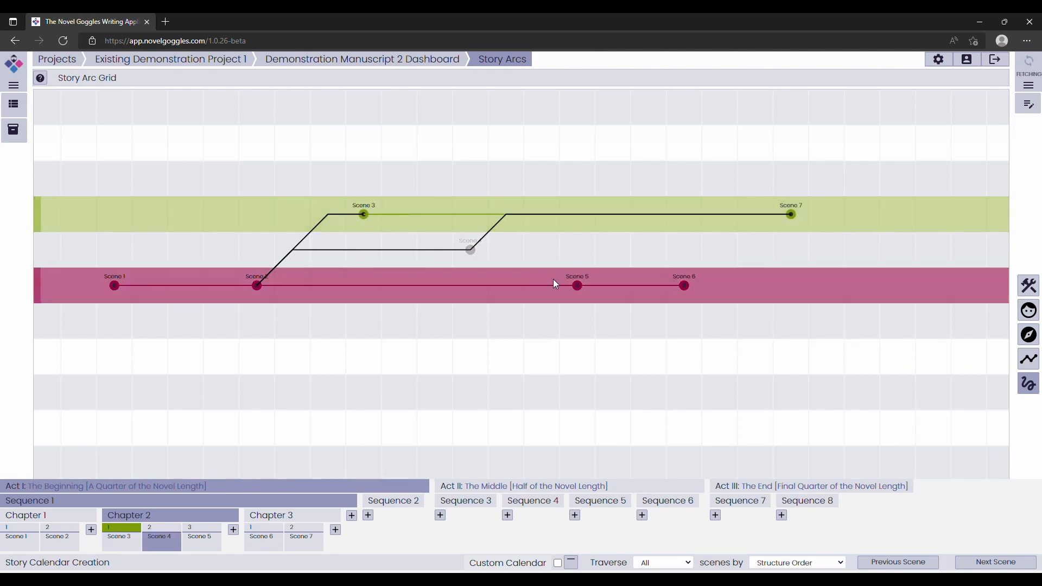
click(577, 286)
click(602, 311)
Move Scene 2 one column closer to Scene 1 on Main Story Arc, then select Scene 4.
click(251, 289)
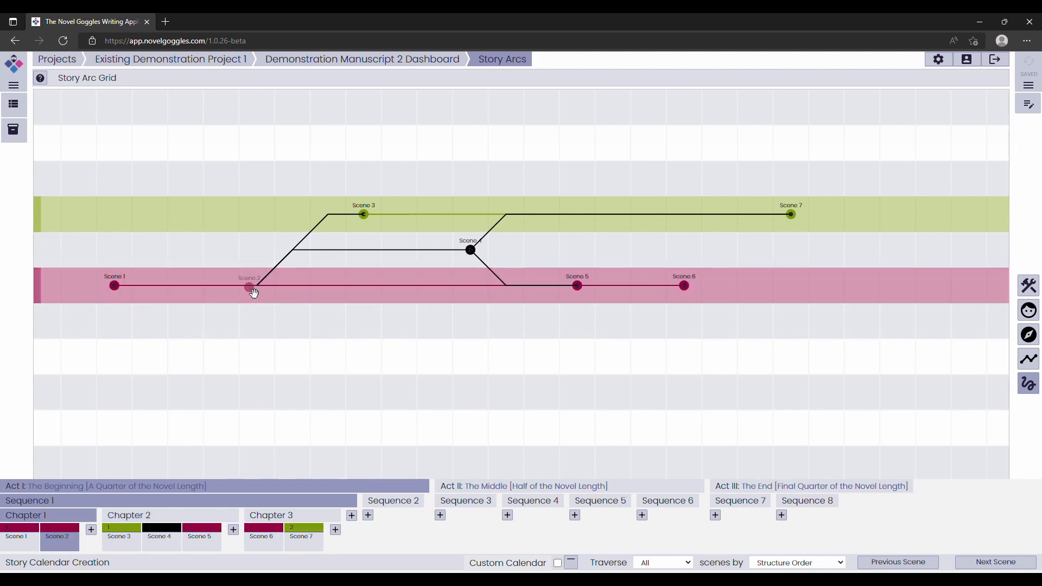
drag(254, 293, 228, 288)
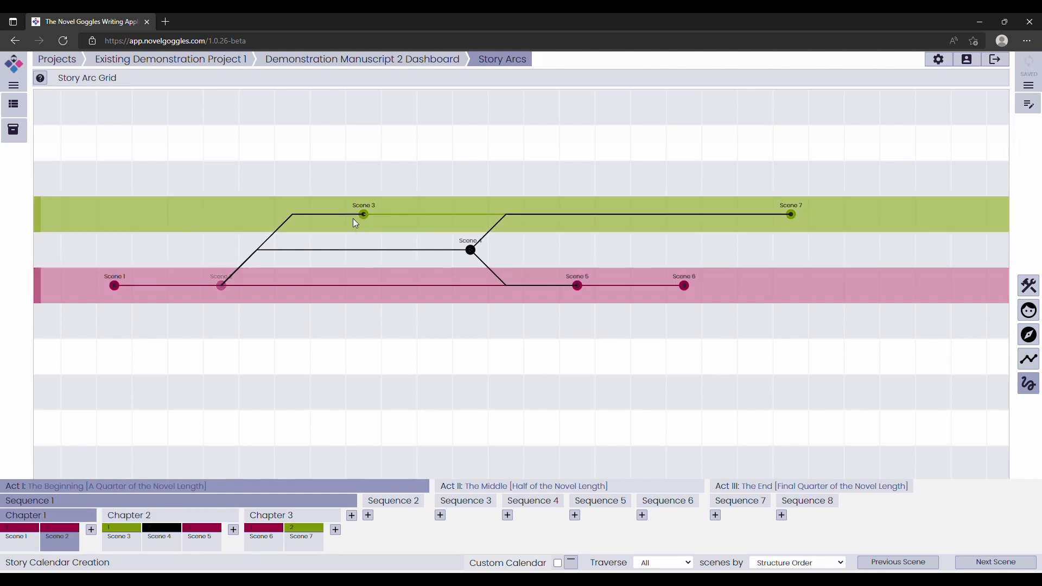
mouse_move(471, 249)
mouse_down()
mouse_move(459, 270)
mouse_move(465, 293)
mouse_move(473, 255)
mouse_up()
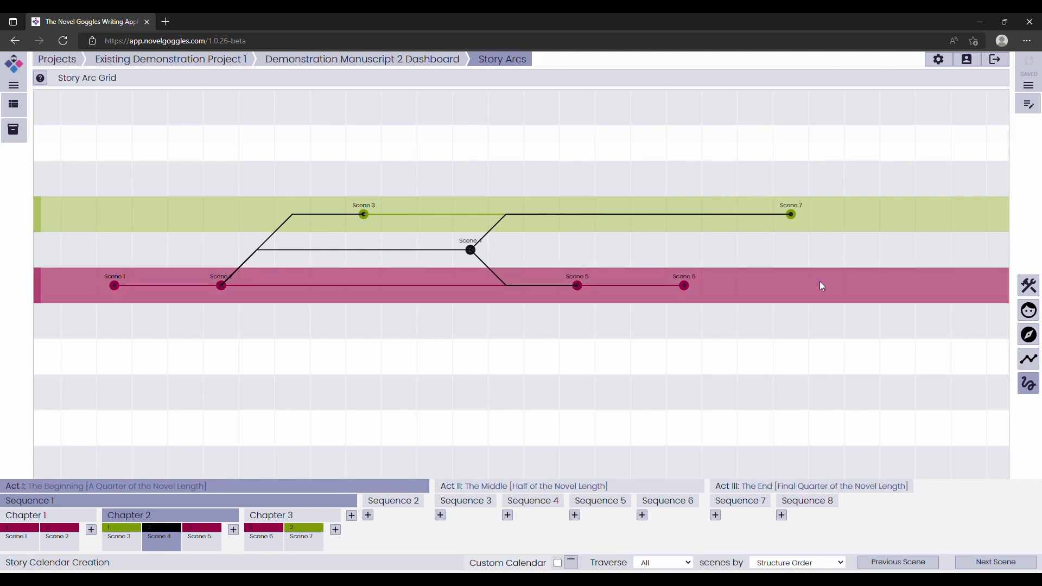
Delete all next scenes of Scene 2.
click(227, 288)
right_click(228, 289)
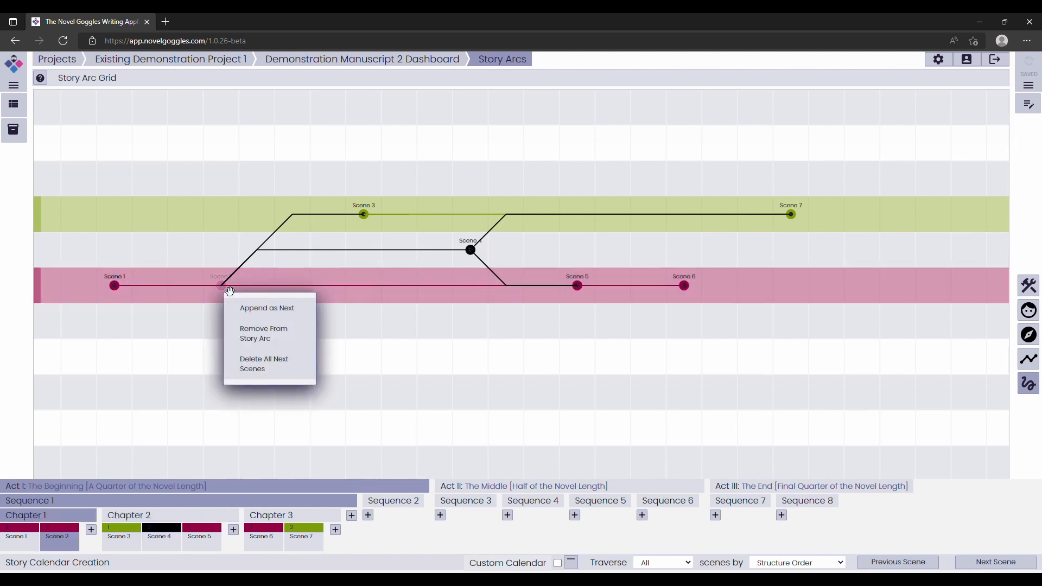
click(268, 368)
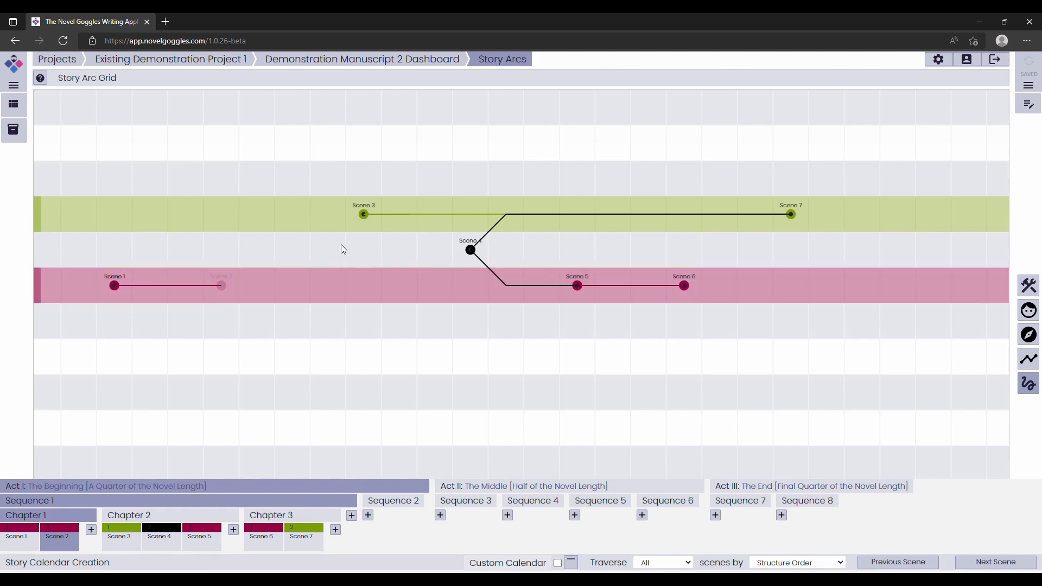
Append Scene 3 as the next scene of Scene 2, and Scene 4 as the next scene of Scene 3.
right_click(364, 214)
click(395, 237)
click(368, 219)
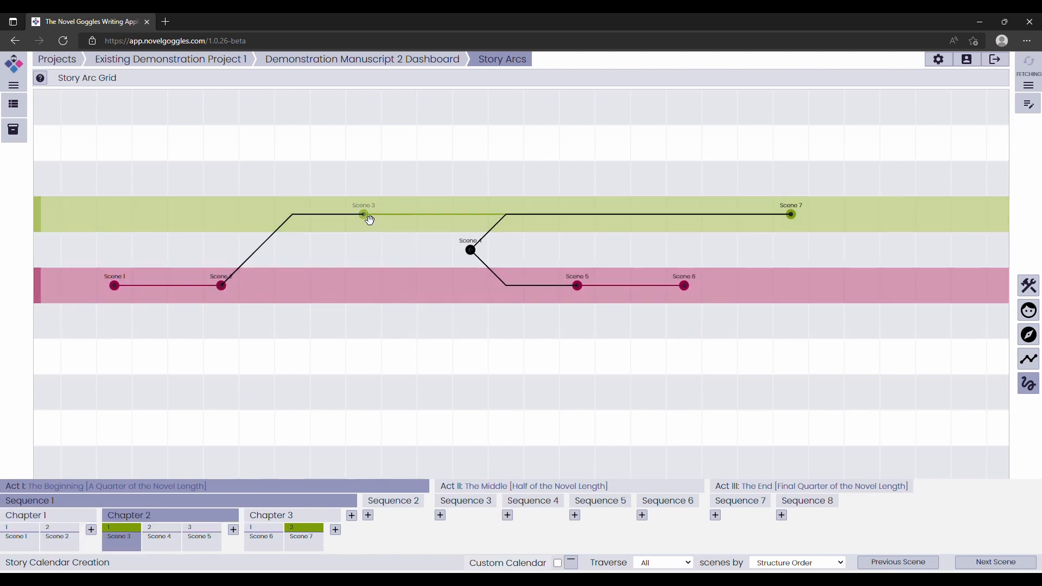
right_click(470, 250)
click(492, 269)
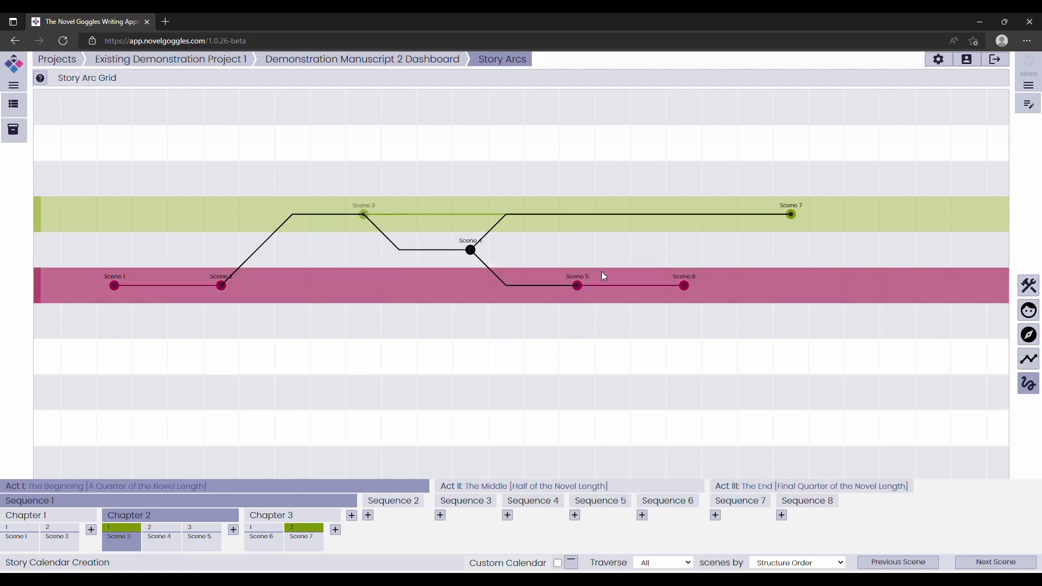
Remove Scene 7 from its story arc.
click(793, 216)
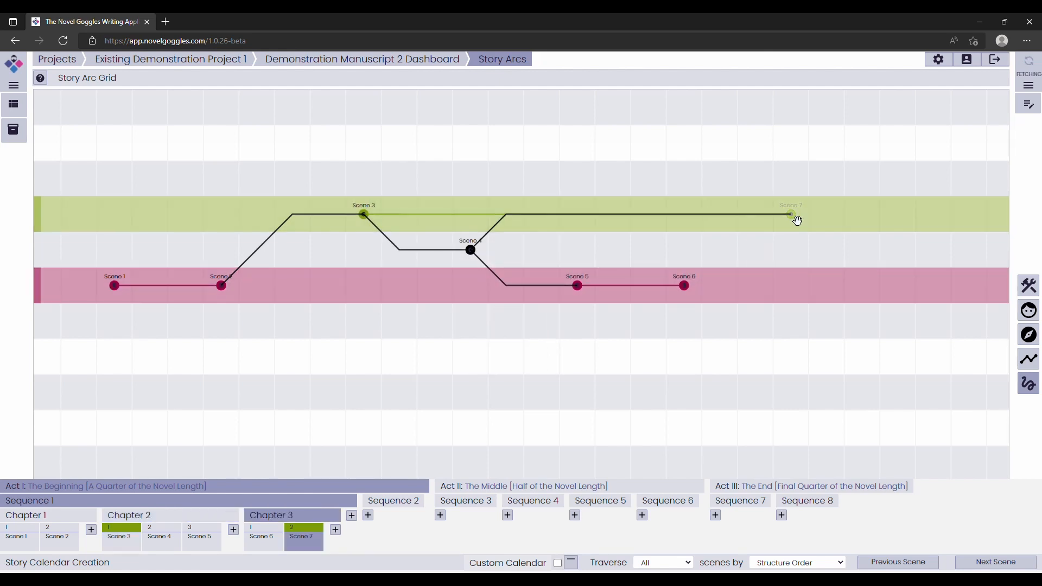
right_click(796, 220)
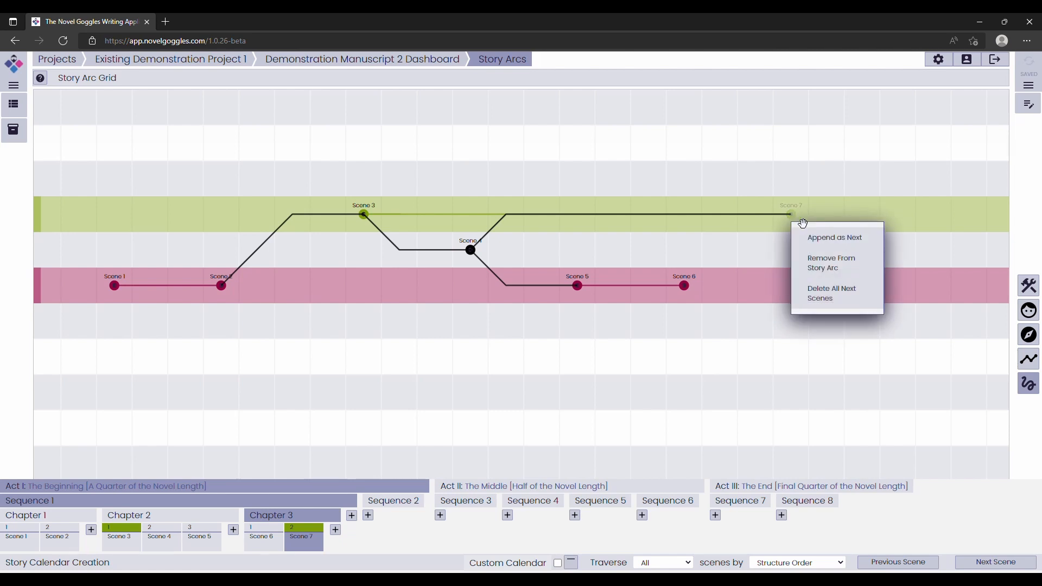
click(819, 259)
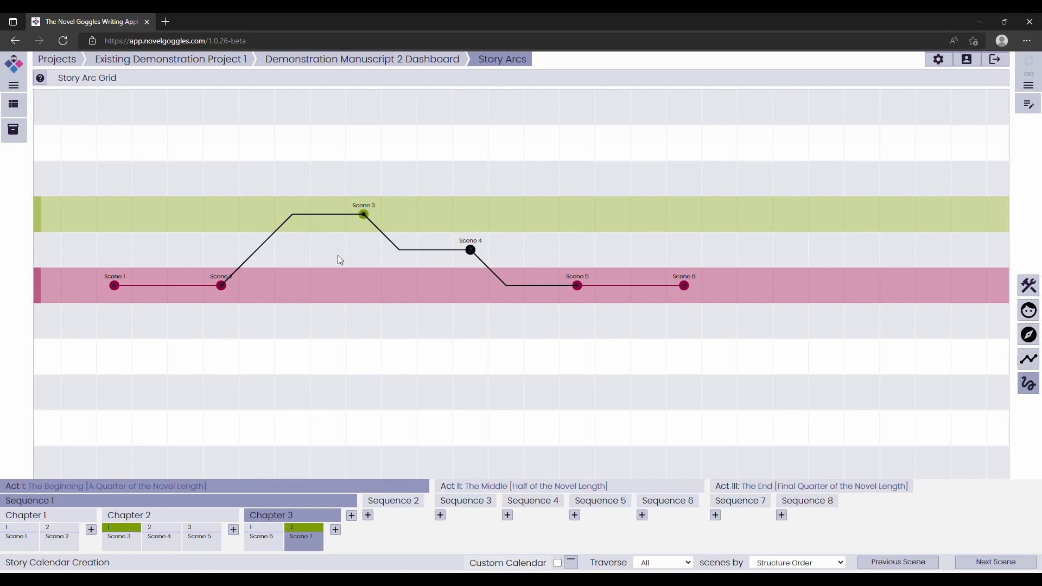
Show the scene detail cards on the grid and read the location, weather, temperature and summary of the linked scenes.
click(333, 282)
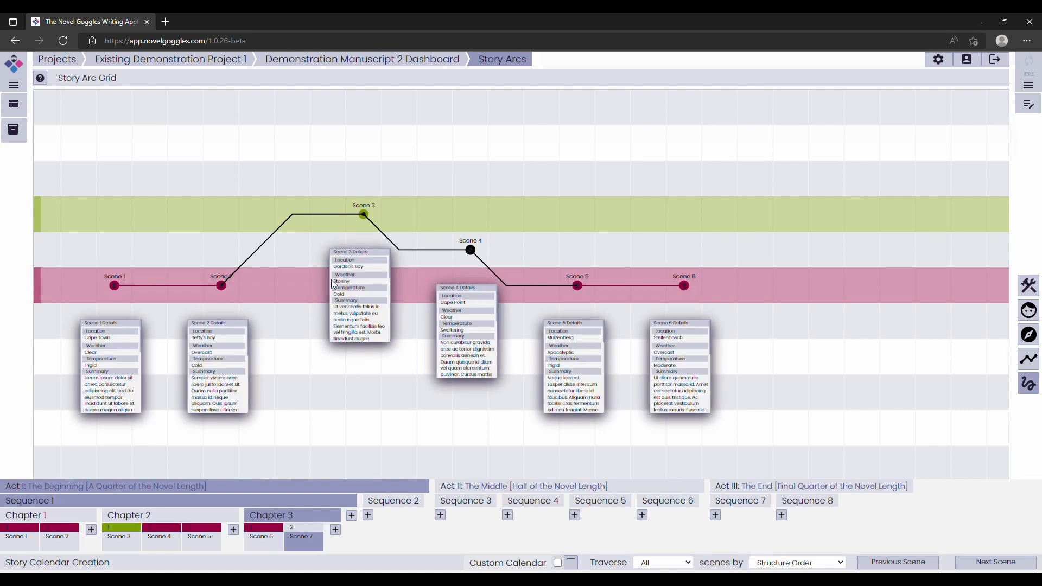
scroll(287, 293, up, 4)
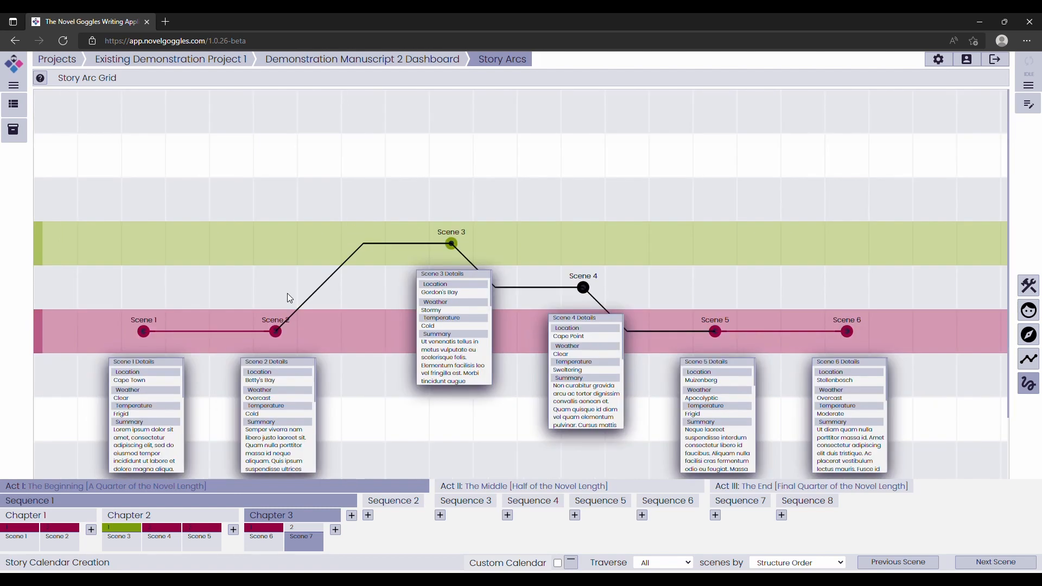
drag(422, 379, 358, 203)
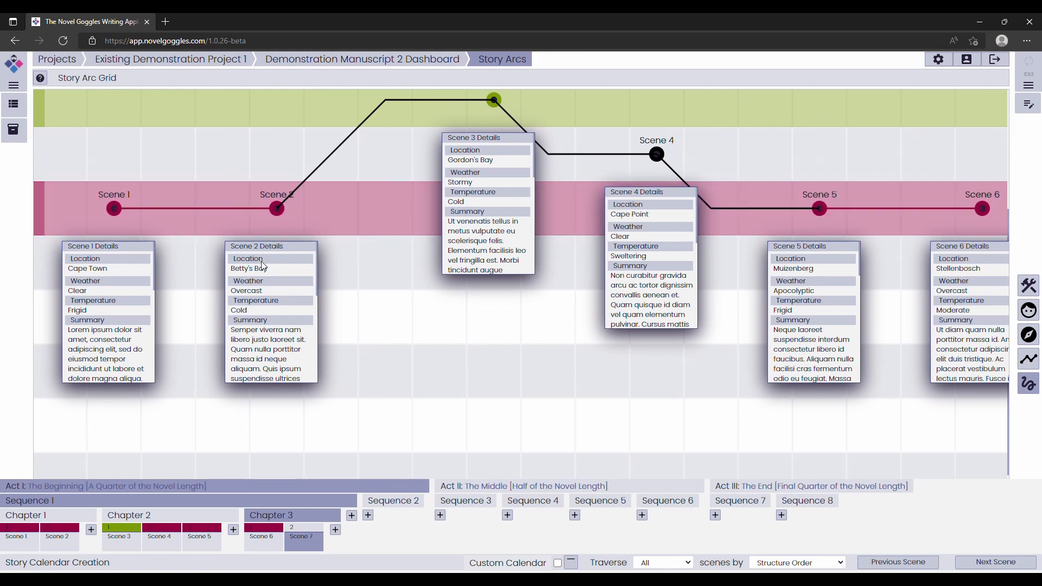
scroll(134, 305, down, 1)
scroll(134, 306, down, 5)
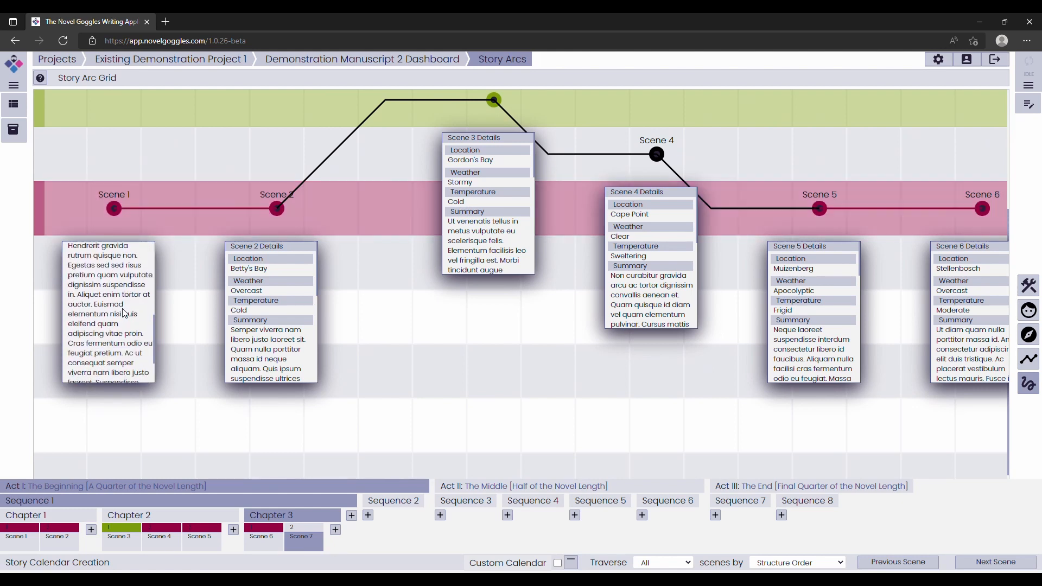
scroll(123, 313, up, 6)
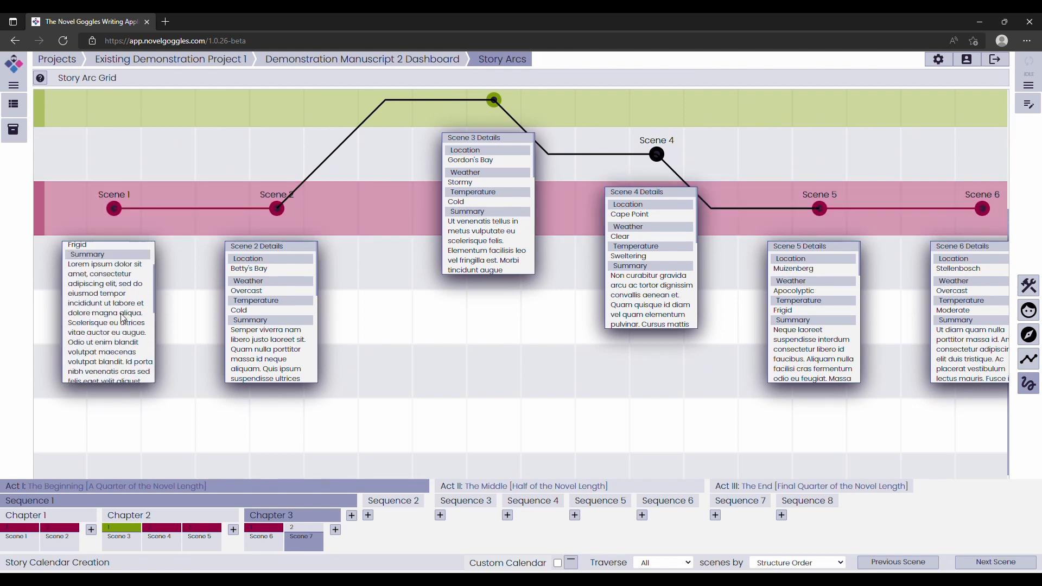
scroll(245, 310, down, 5)
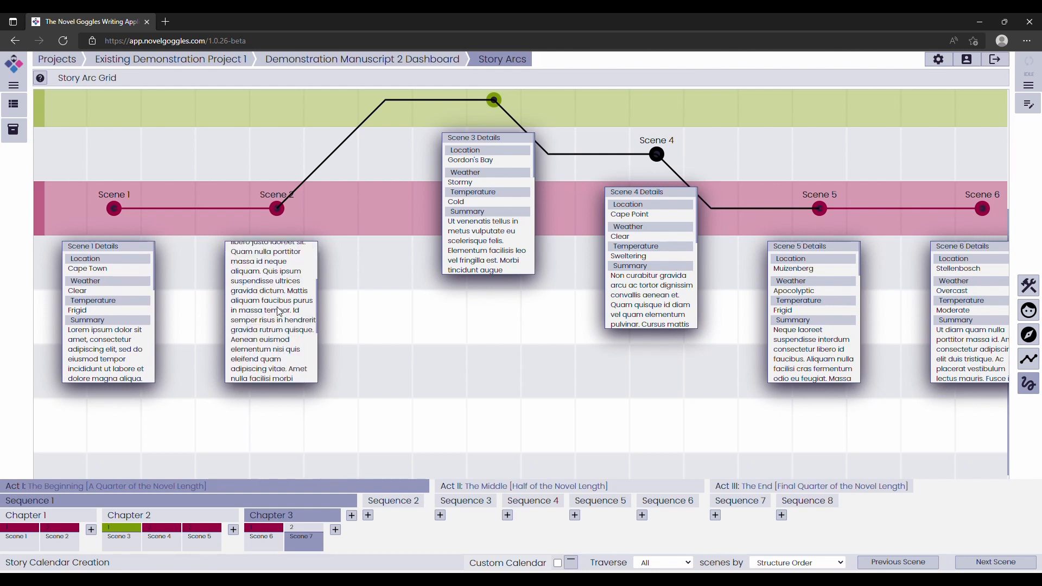
scroll(271, 309, up, 5)
drag(557, 313, 473, 317)
scroll(470, 324, down, 3)
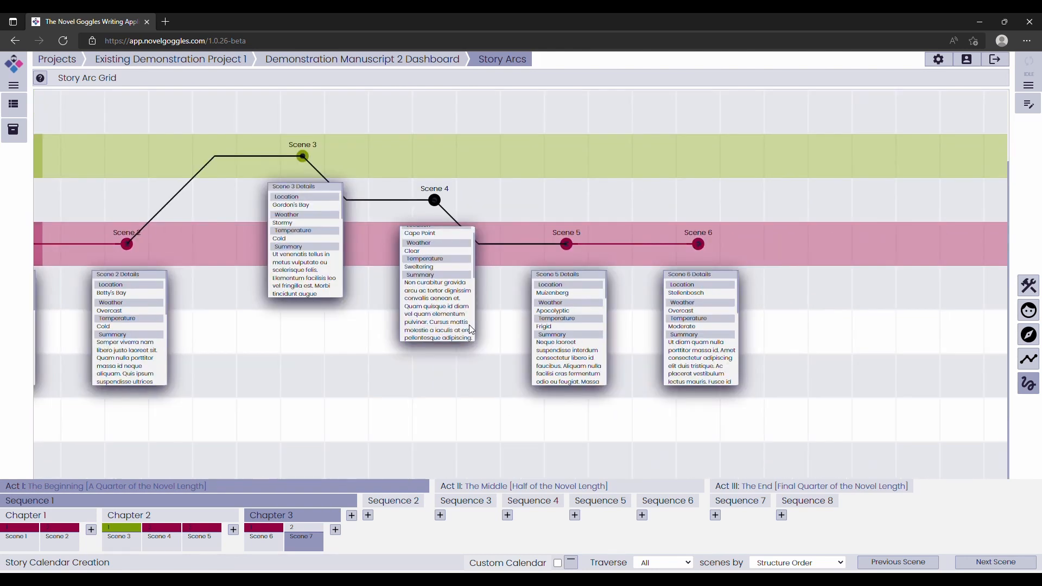
Append Scene 4 as an additional next scene of Scene 2, directly bypassing Scene 3.
scroll(426, 324, down, 2)
drag(411, 265, 547, 195)
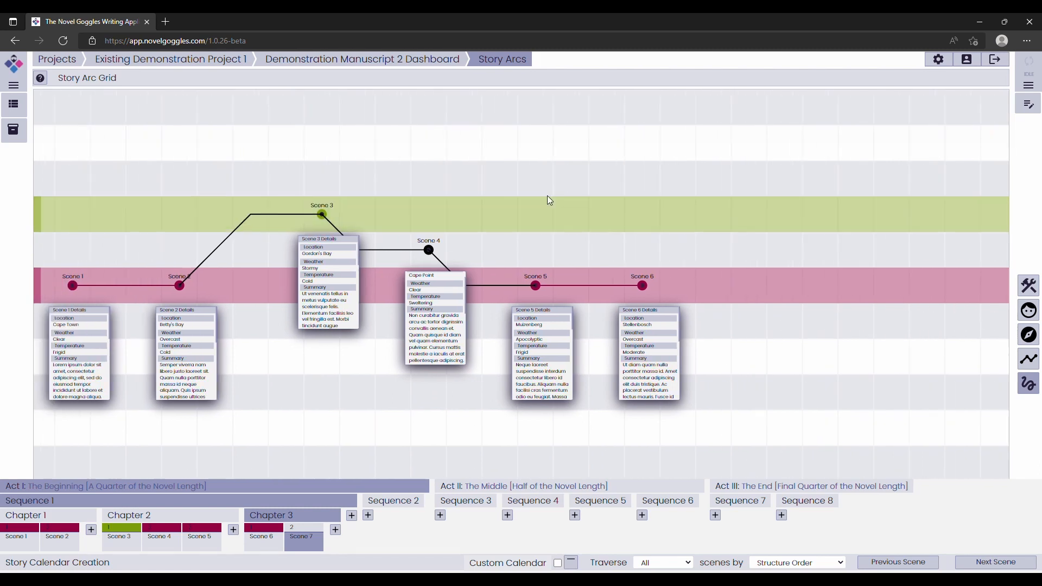
click(204, 290)
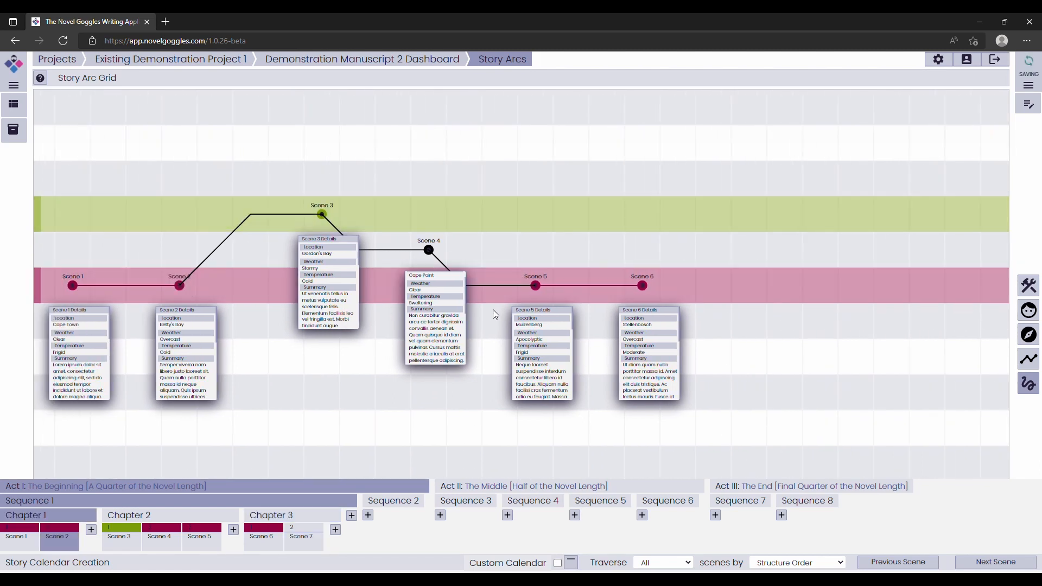
right_click(433, 256)
click(451, 275)
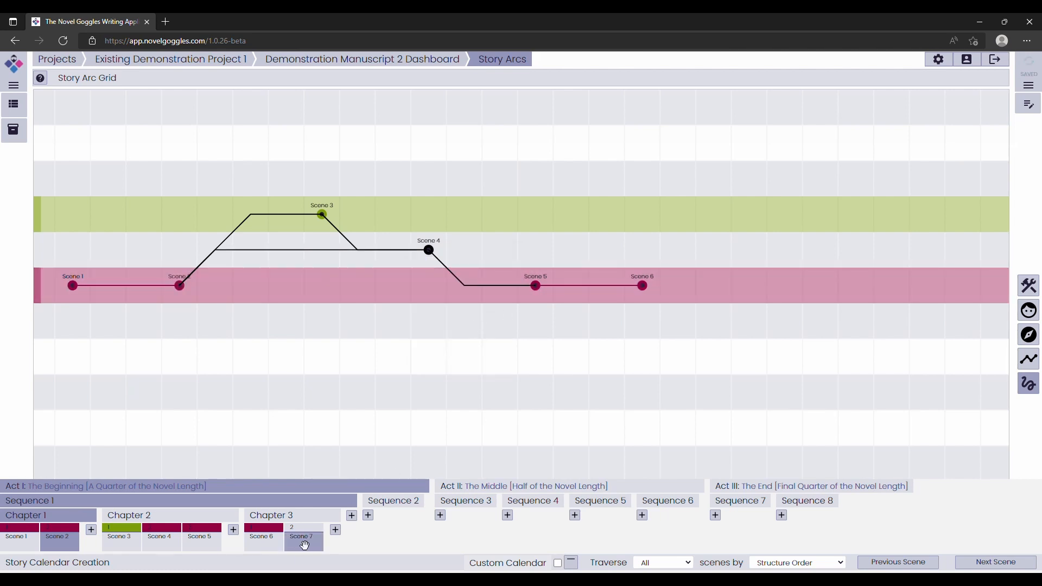
Place Scene 7 on the green subplot arc and append it as a next scene of Scene 4.
drag(303, 541, 704, 219)
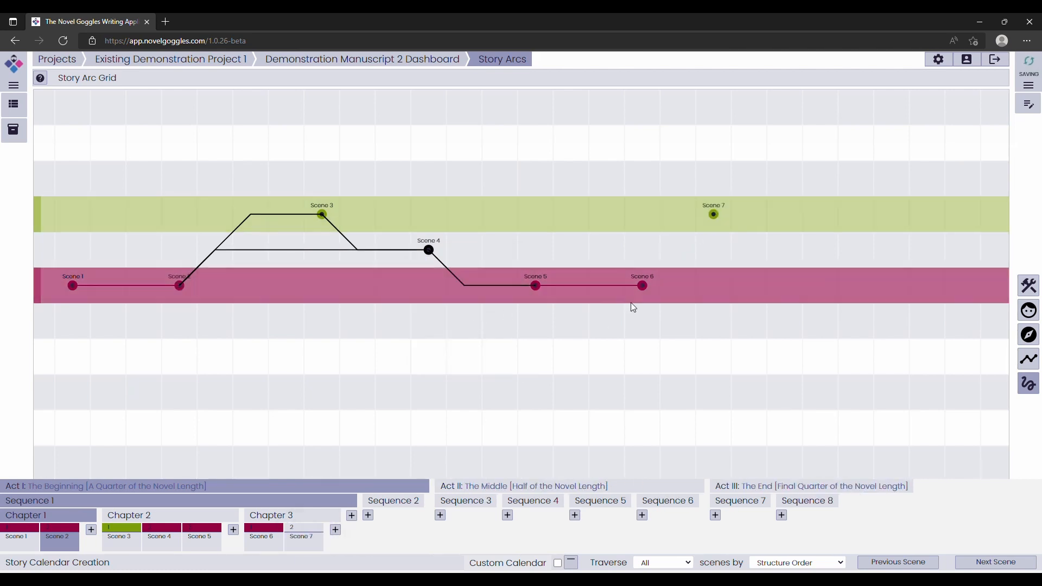
click(428, 250)
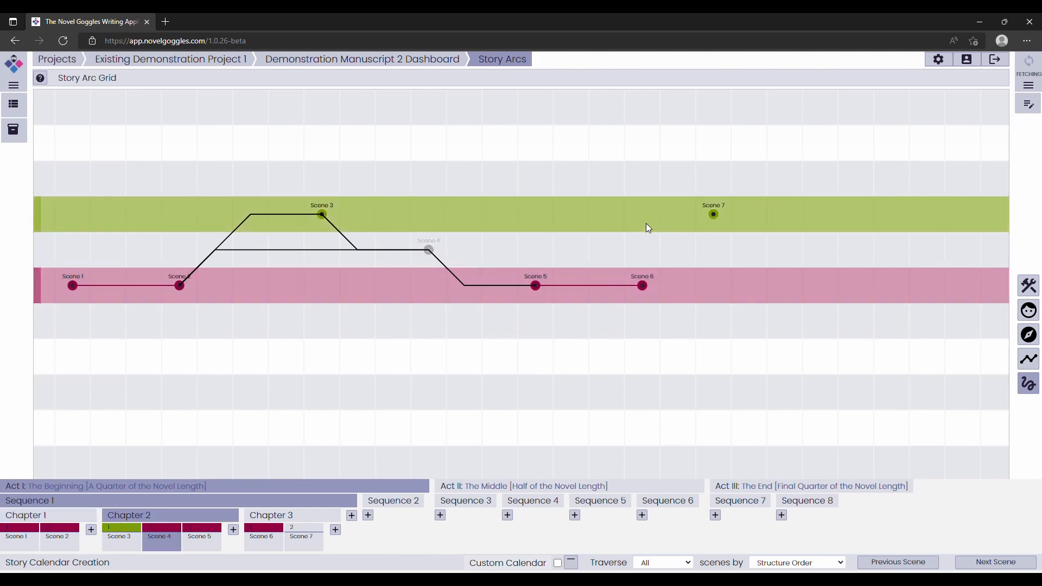
right_click(713, 214)
click(743, 235)
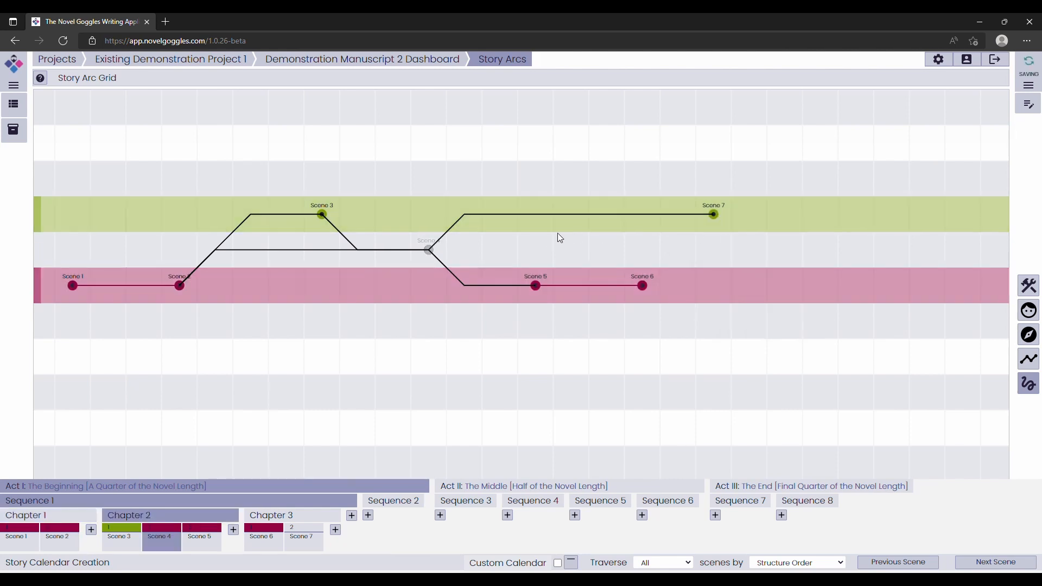
Review which scenes belong to the crimson main arc and the green subplot arc, with the scene detail cards shown.
click(345, 287)
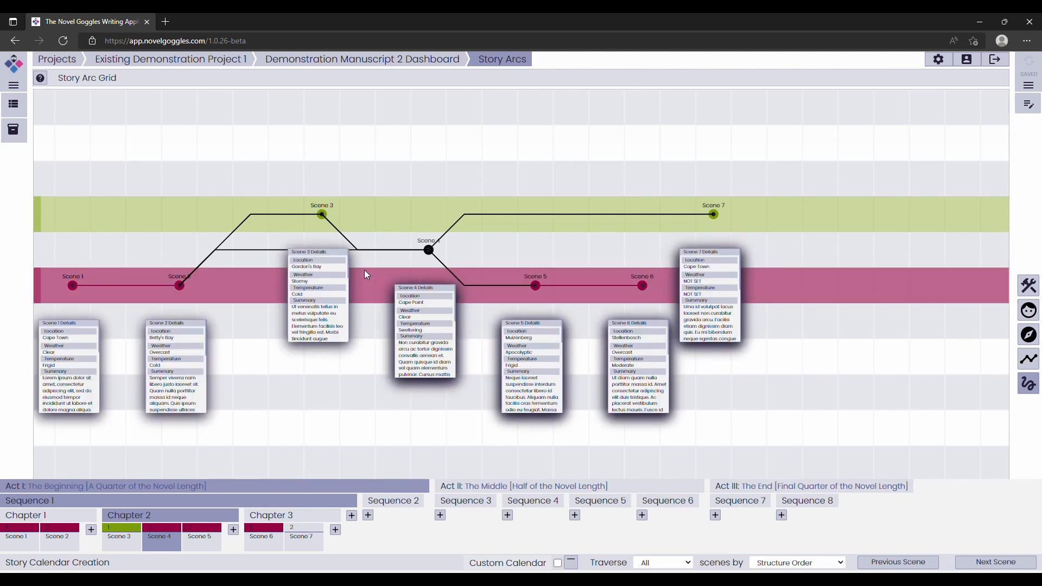
click(402, 217)
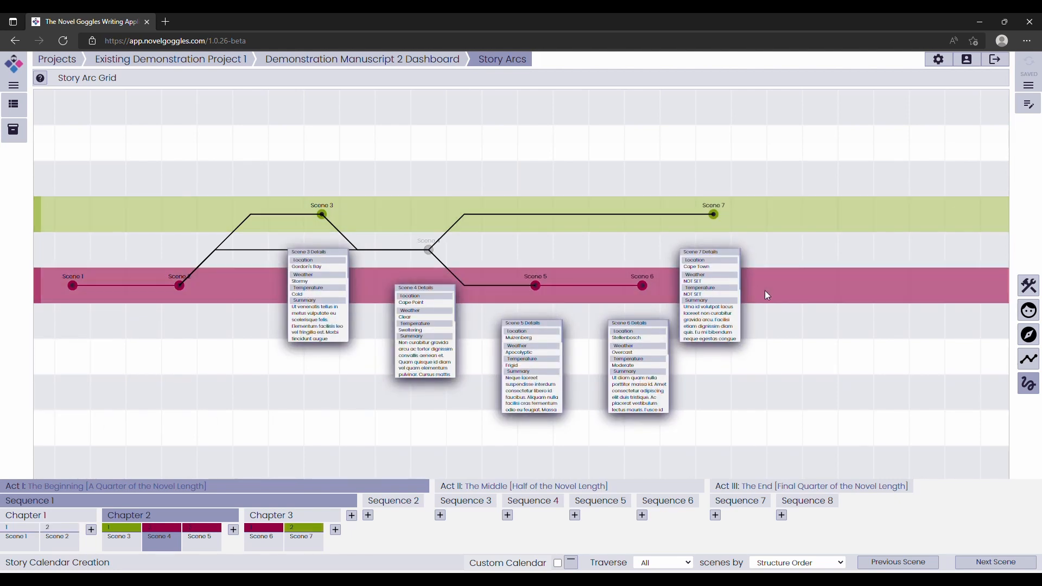
click(792, 290)
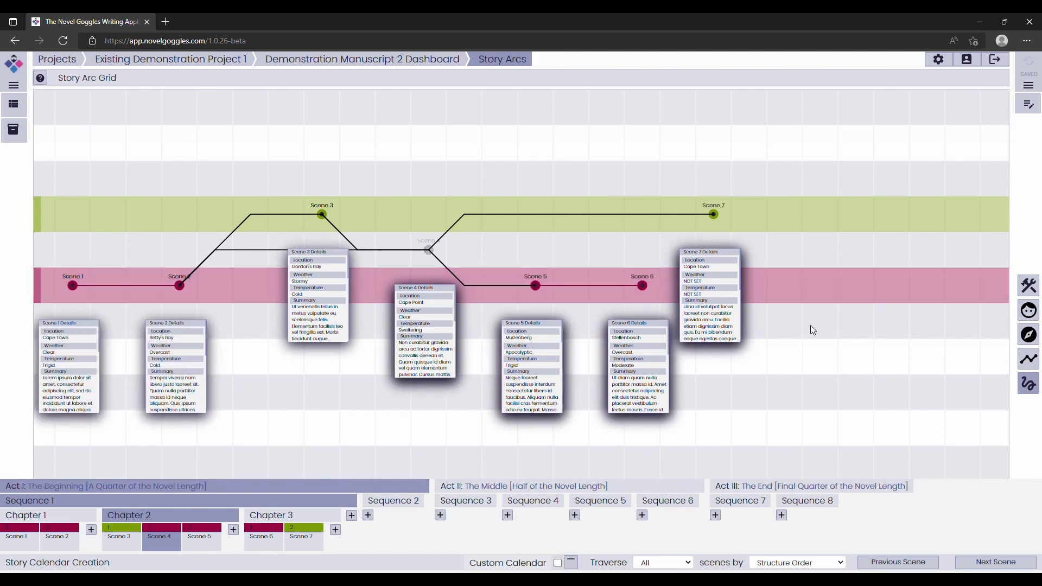
Set scene traversal to the Main Story Arc in story arc order, and select Scene 1 as the starting scene.
click(668, 568)
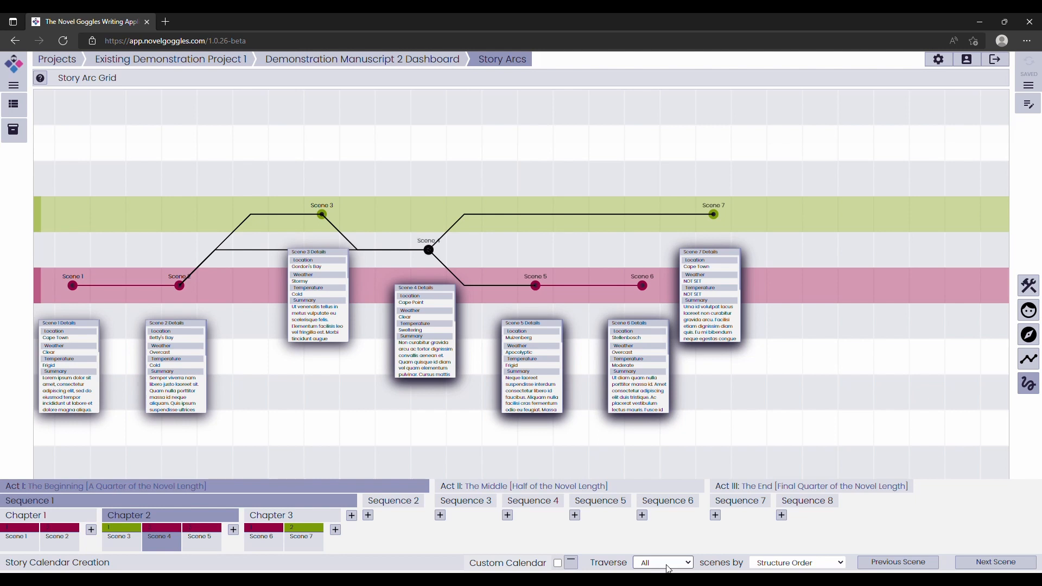
click(666, 536)
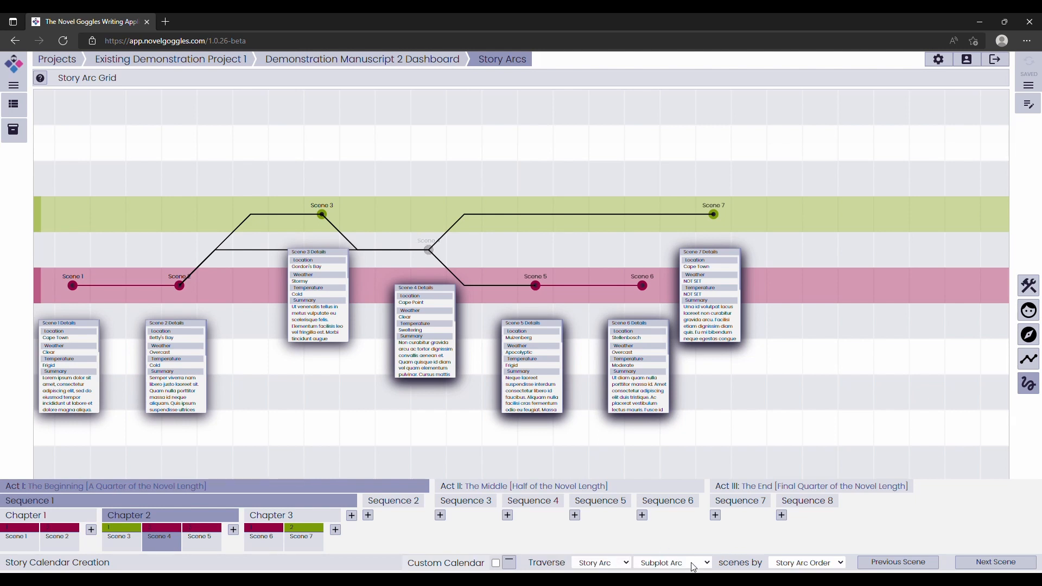
click(685, 544)
click(73, 285)
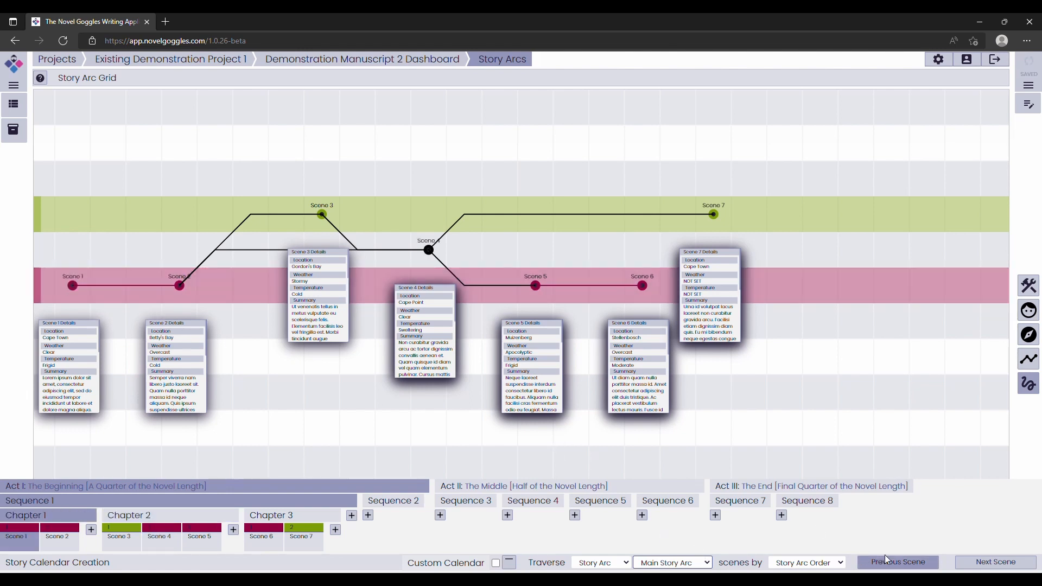
Step forward along the arc from Scene 1 to Scene 6, choosing Scene 4 after Scene 2 and Scene 5 after Scene 4.
click(981, 562)
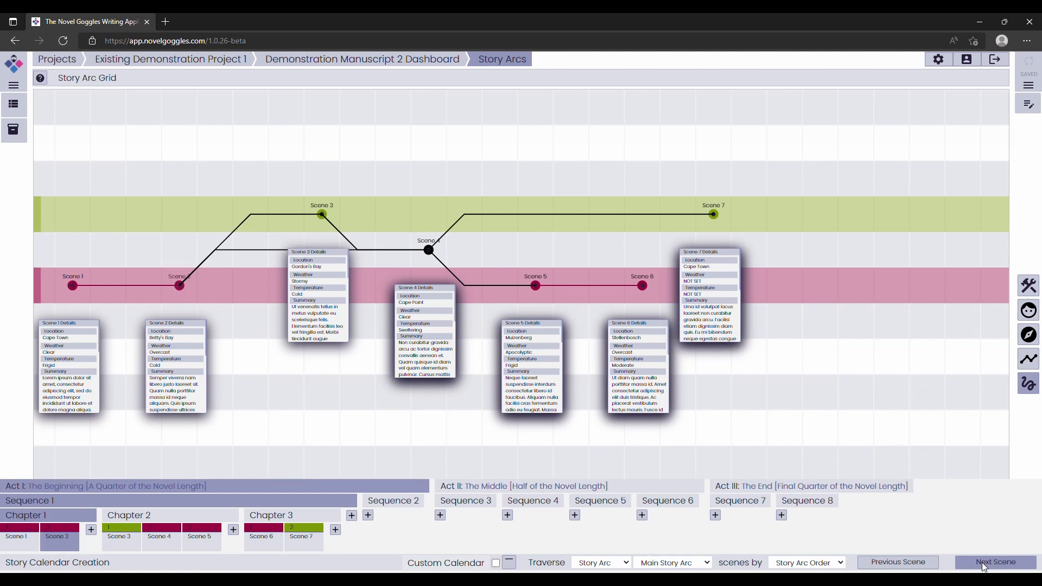
click(981, 562)
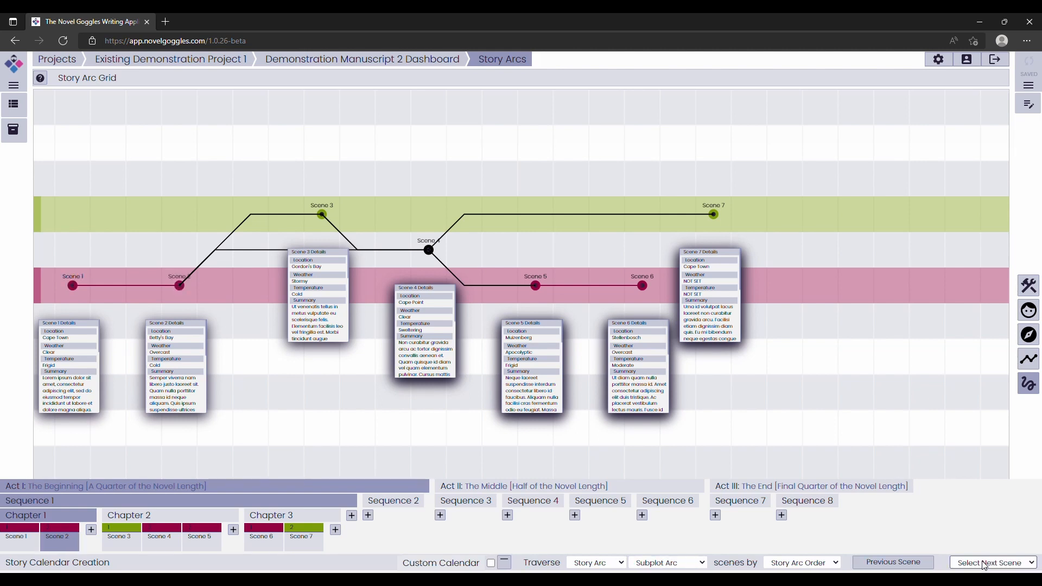
click(981, 551)
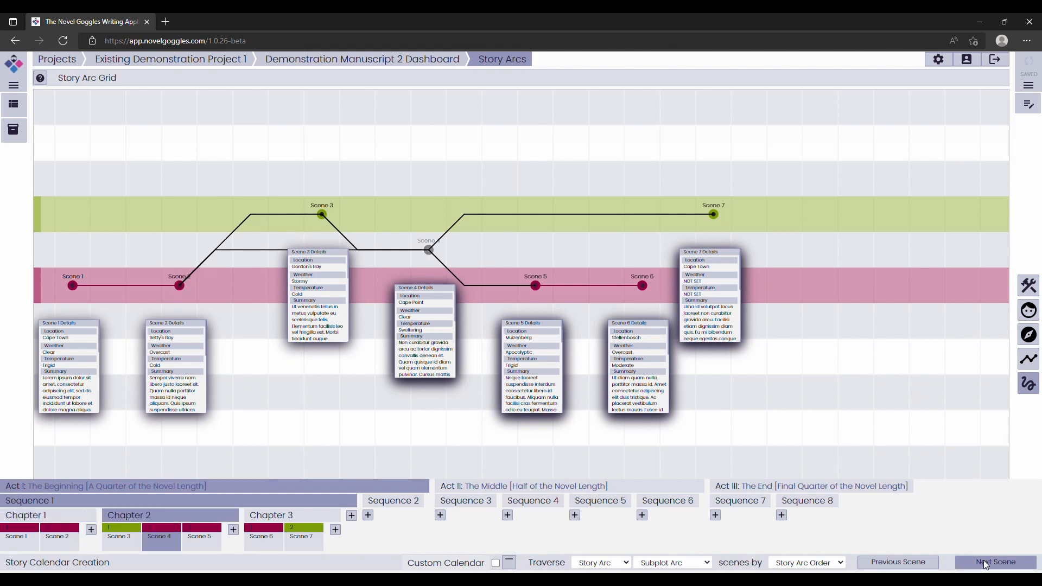
click(983, 561)
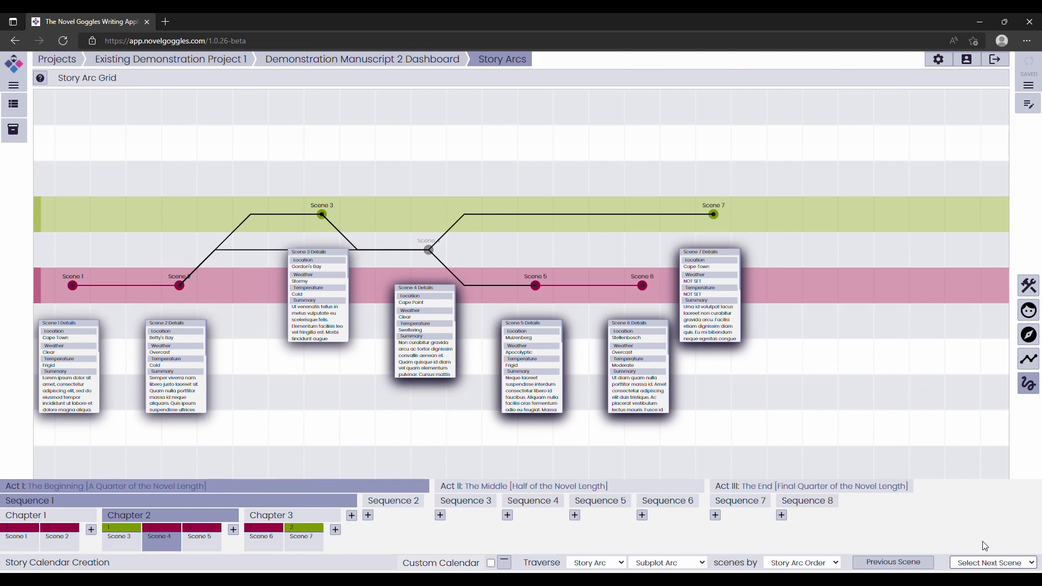
click(982, 542)
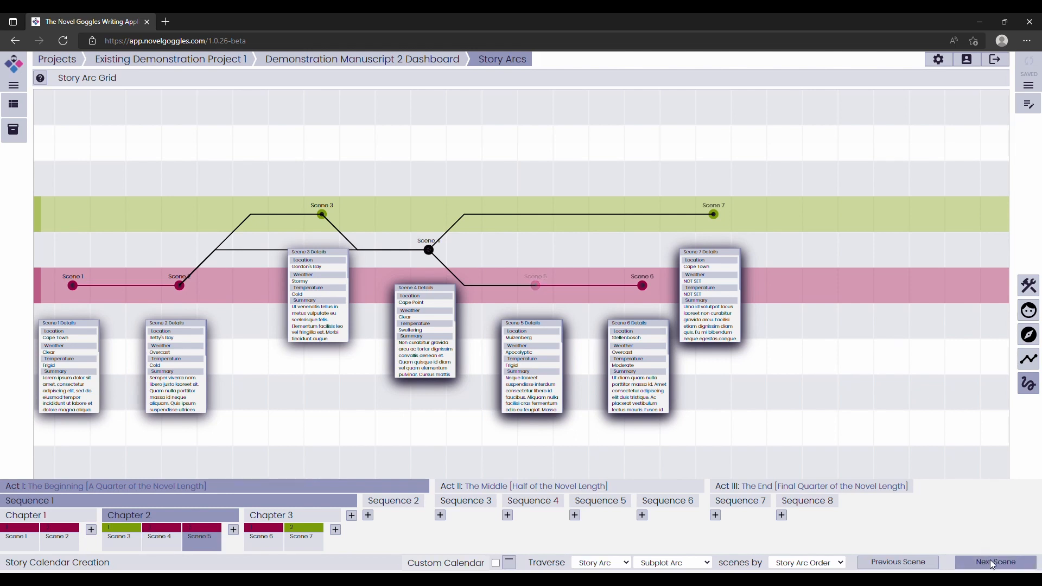
click(989, 559)
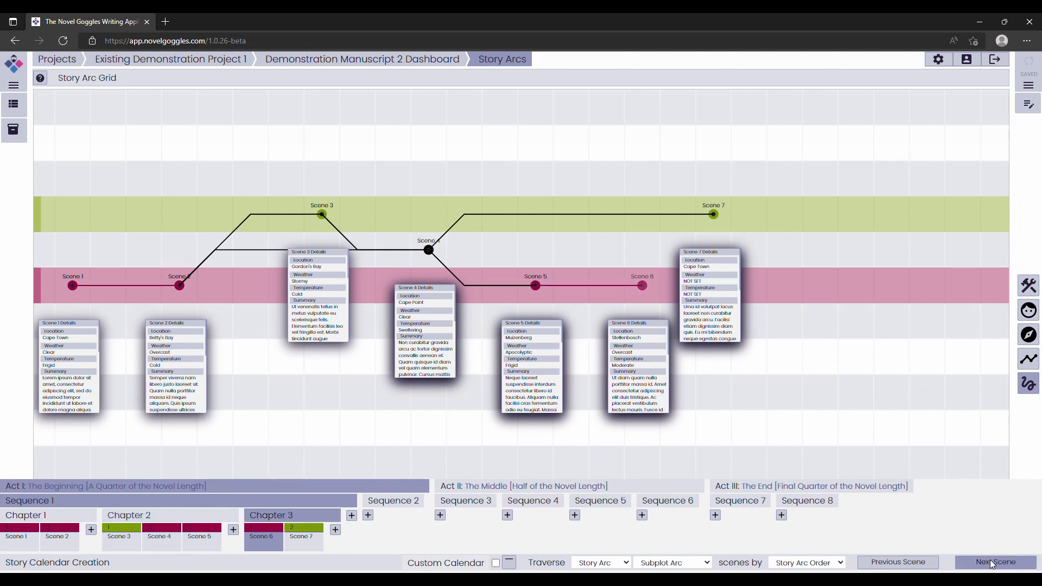
Step back along the arc from Scene 6 to Scene 4, and choose Scene 3 as the previous scene.
click(923, 562)
click(916, 561)
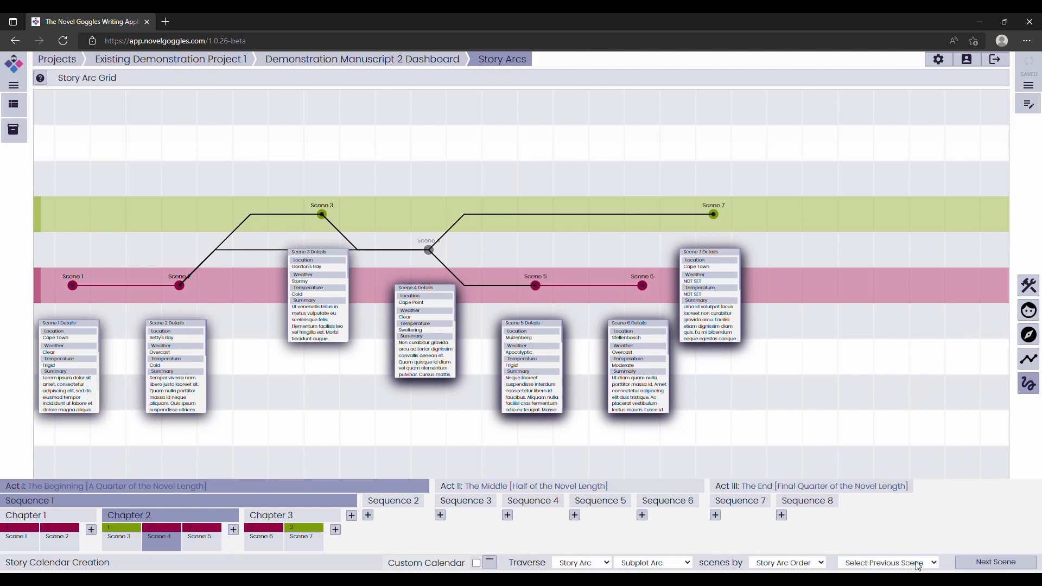
click(916, 562)
click(907, 545)
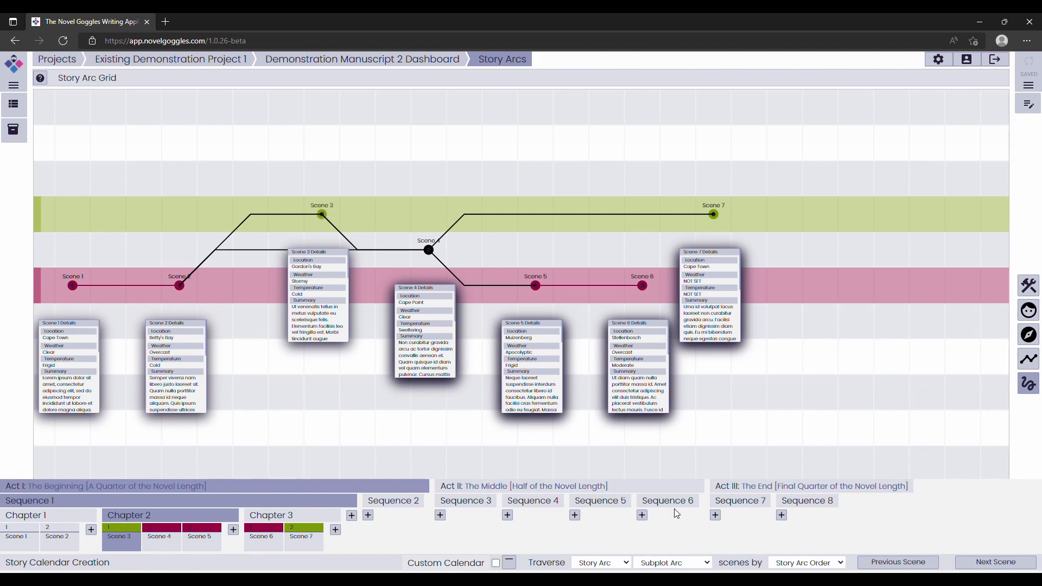
Open the writing view and choose Scene 7 as the next scene after Scene 6 in Subplot B's story arc order.
click(1030, 104)
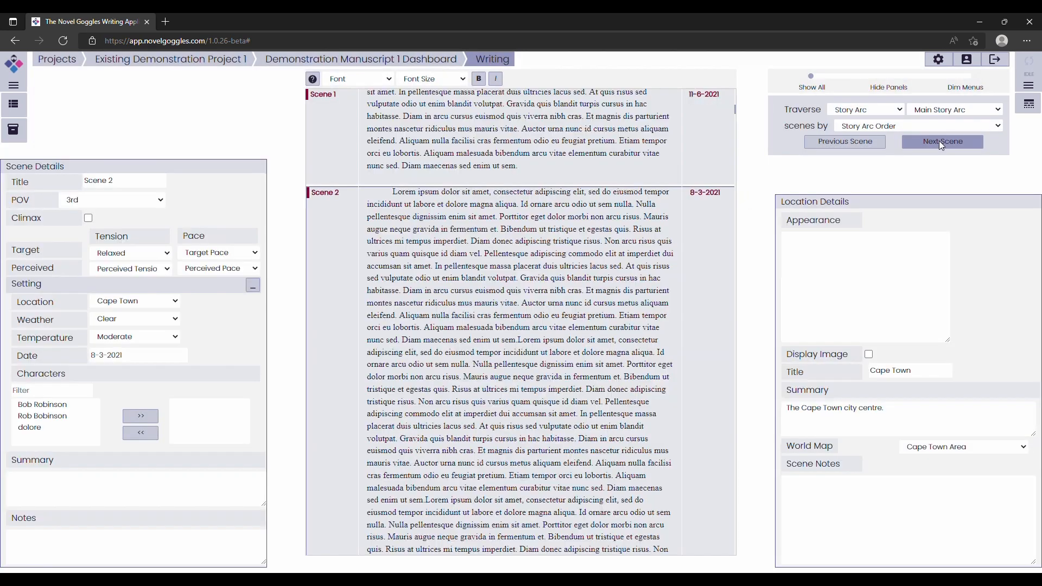
click(940, 142)
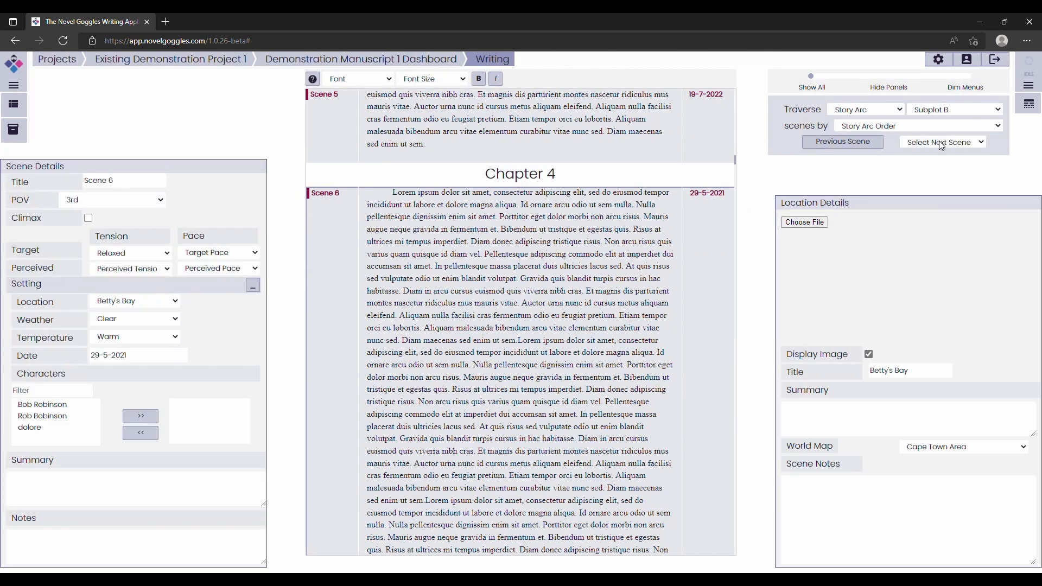
click(931, 168)
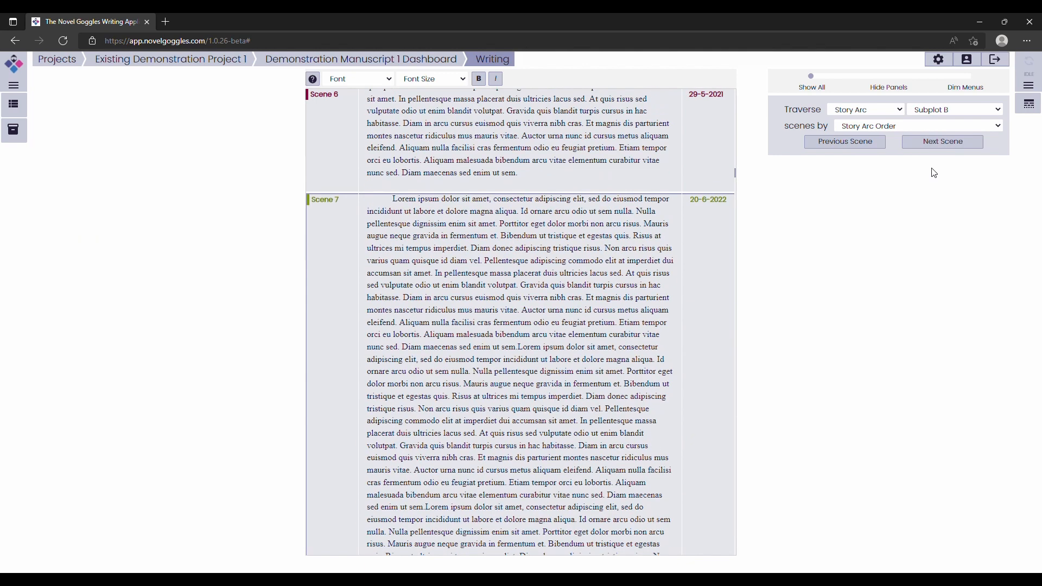
Step forward through the manuscript's remaining scenes in story arc order until Scene 22.
click(932, 146)
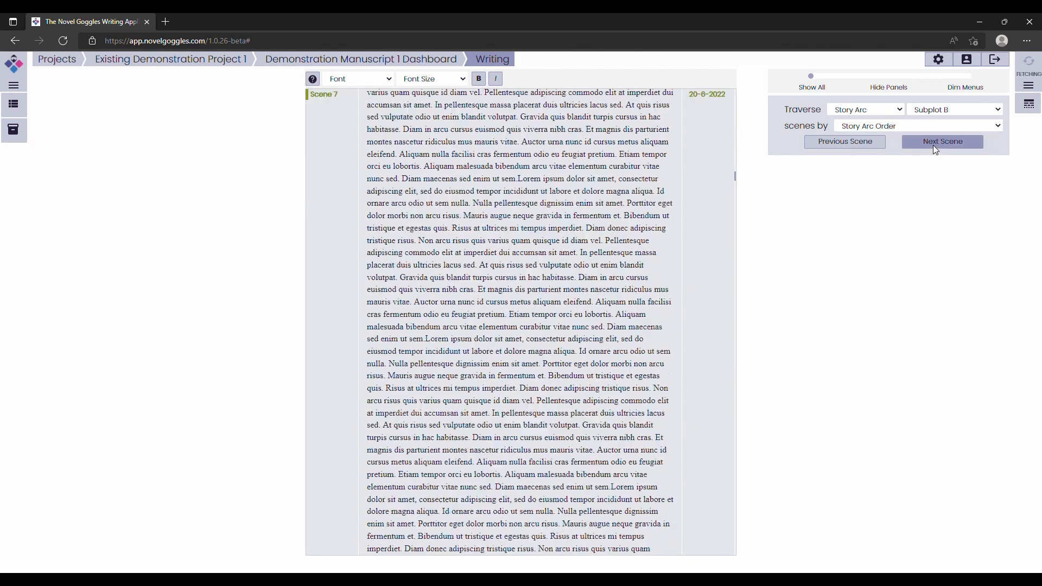
click(935, 149)
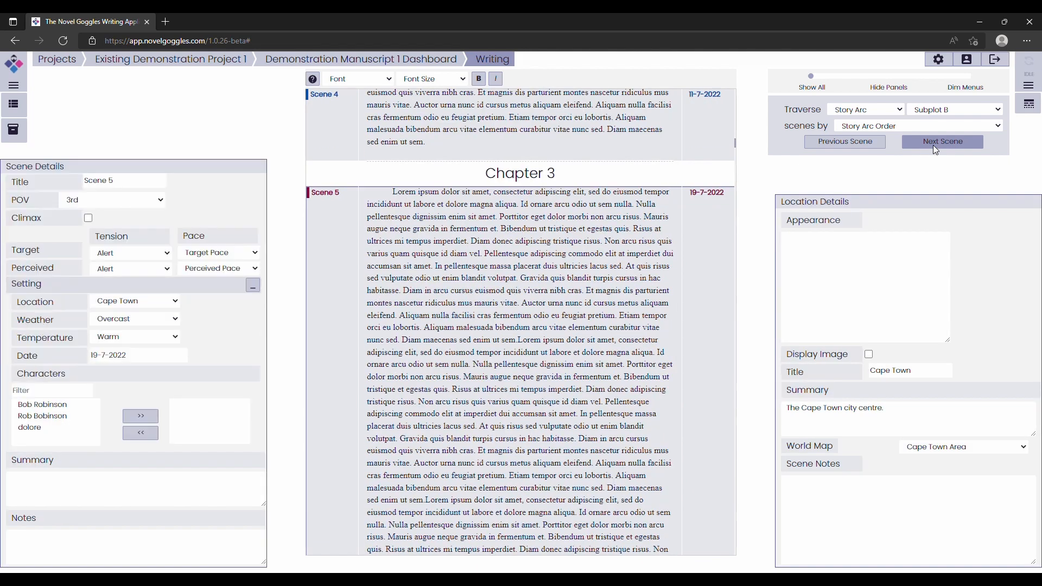
click(932, 145)
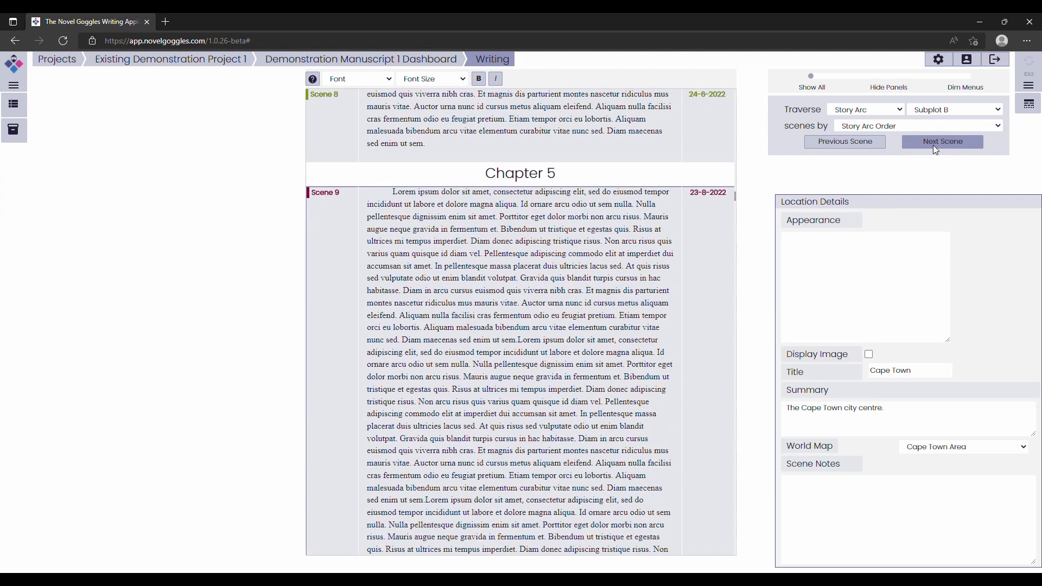
click(935, 147)
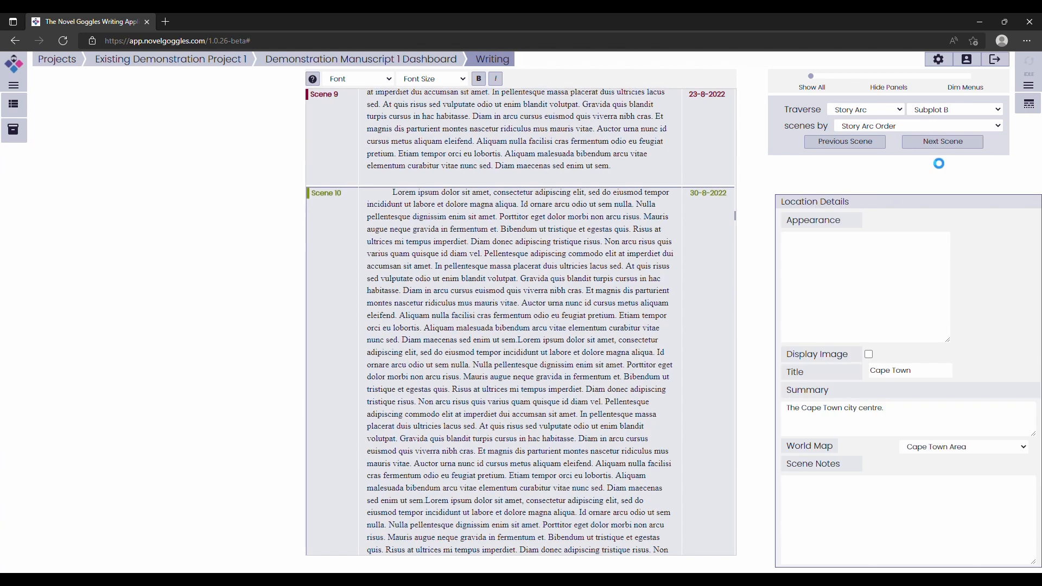
click(931, 145)
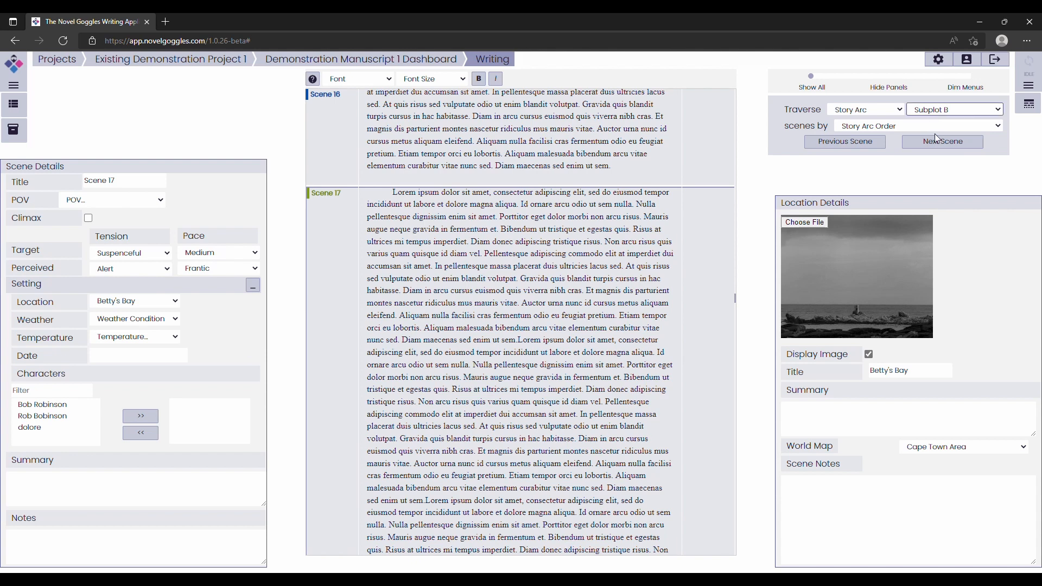
click(935, 142)
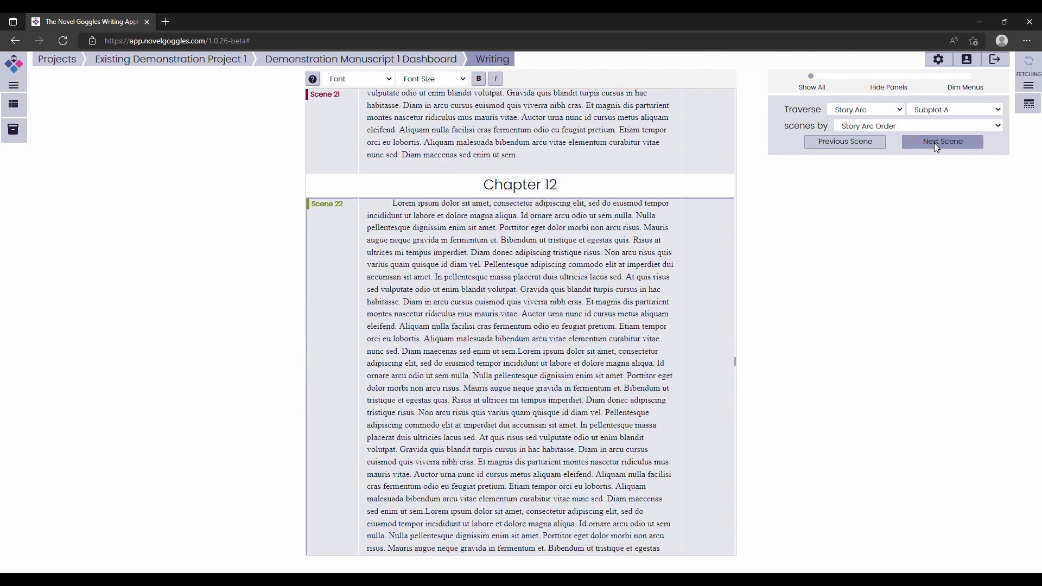